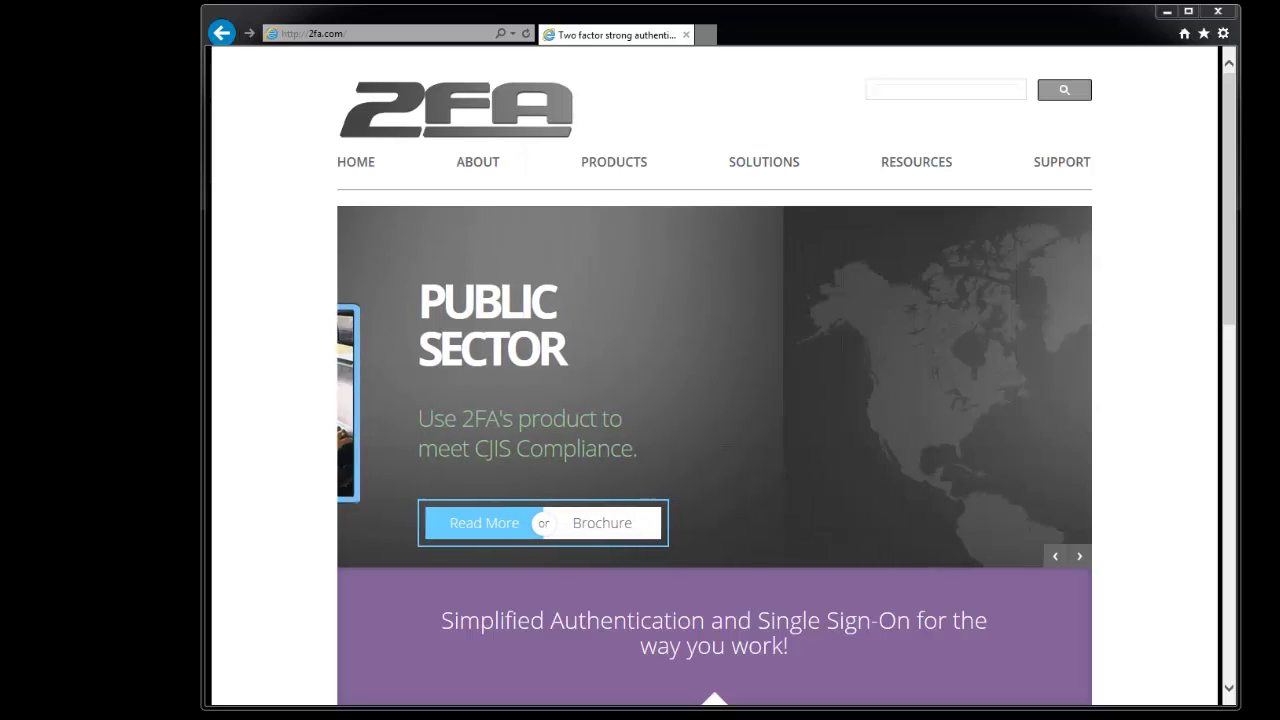
Step: Navigate Internet Explorer to 2faonebank.com to reach the bank's login page
left_click(318, 34)
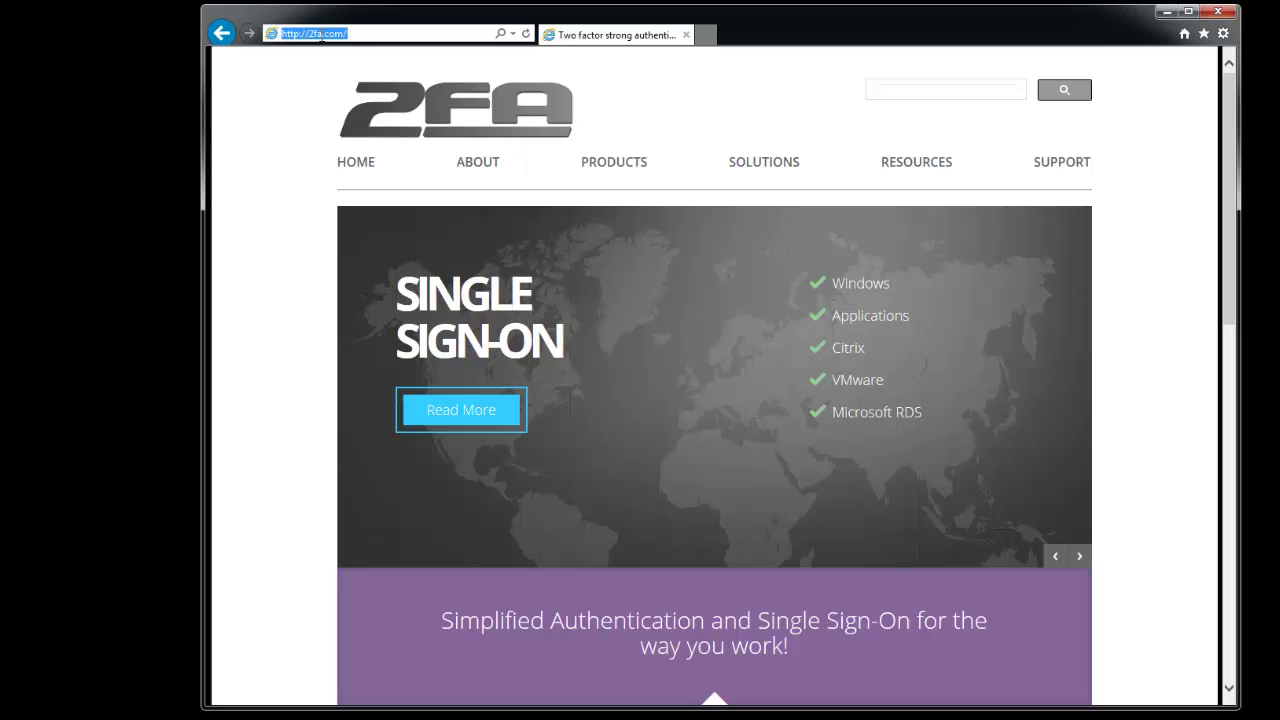
type("2faonebank")
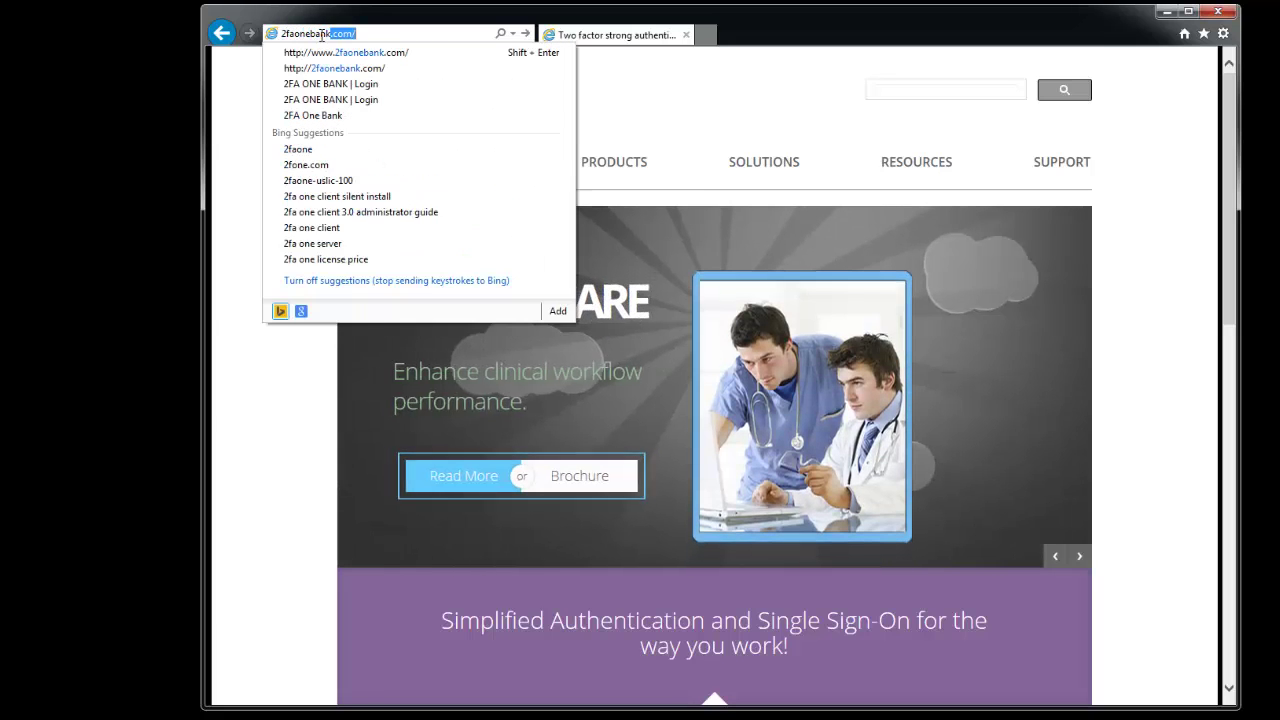
type(".com")
key("Return")
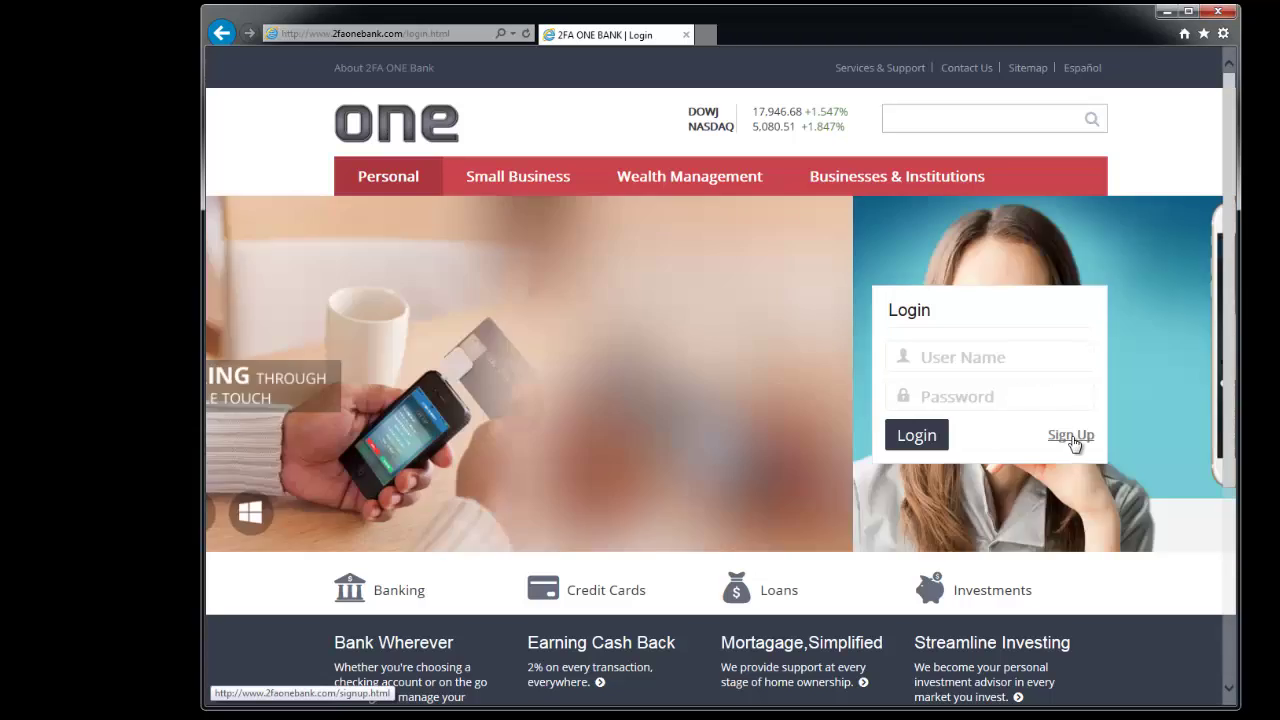
Step: On the Sign Up form, enter the user ID, e-mail, first and last name, and password twice
left_click(1071, 437)
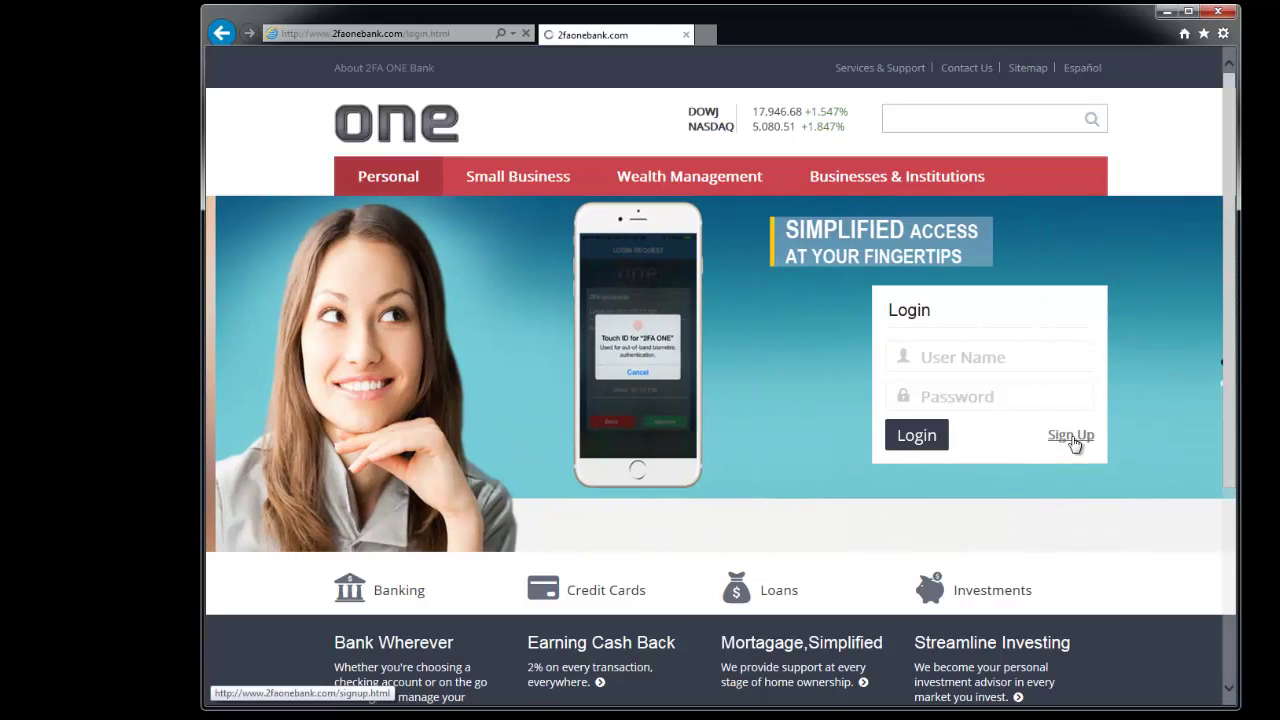
left_click(684, 319)
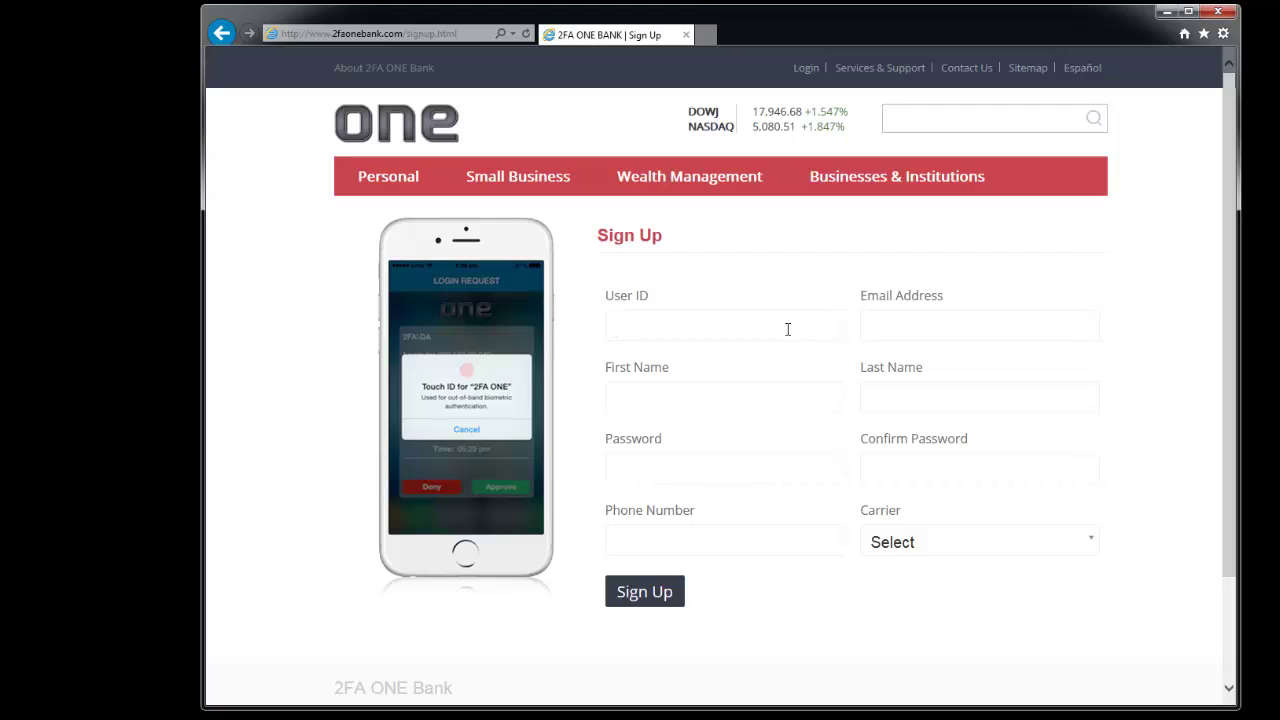
type("2fatester")
key("Tab")
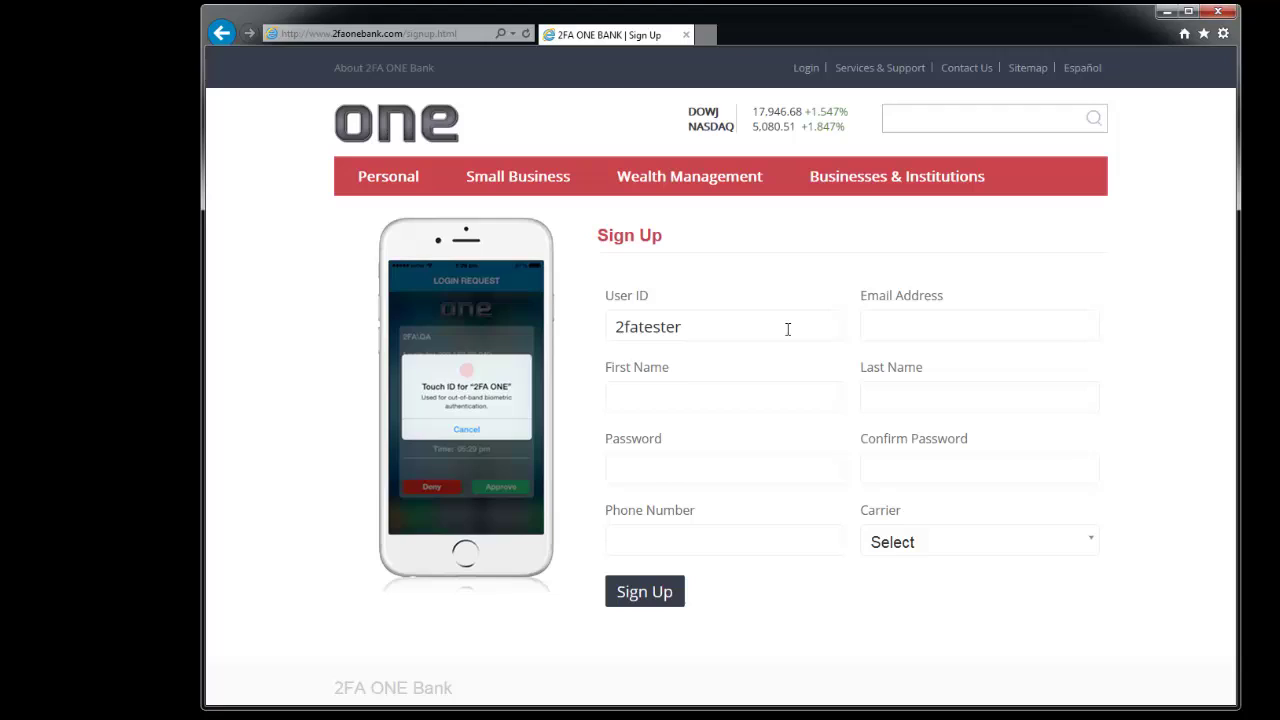
key("Tab")
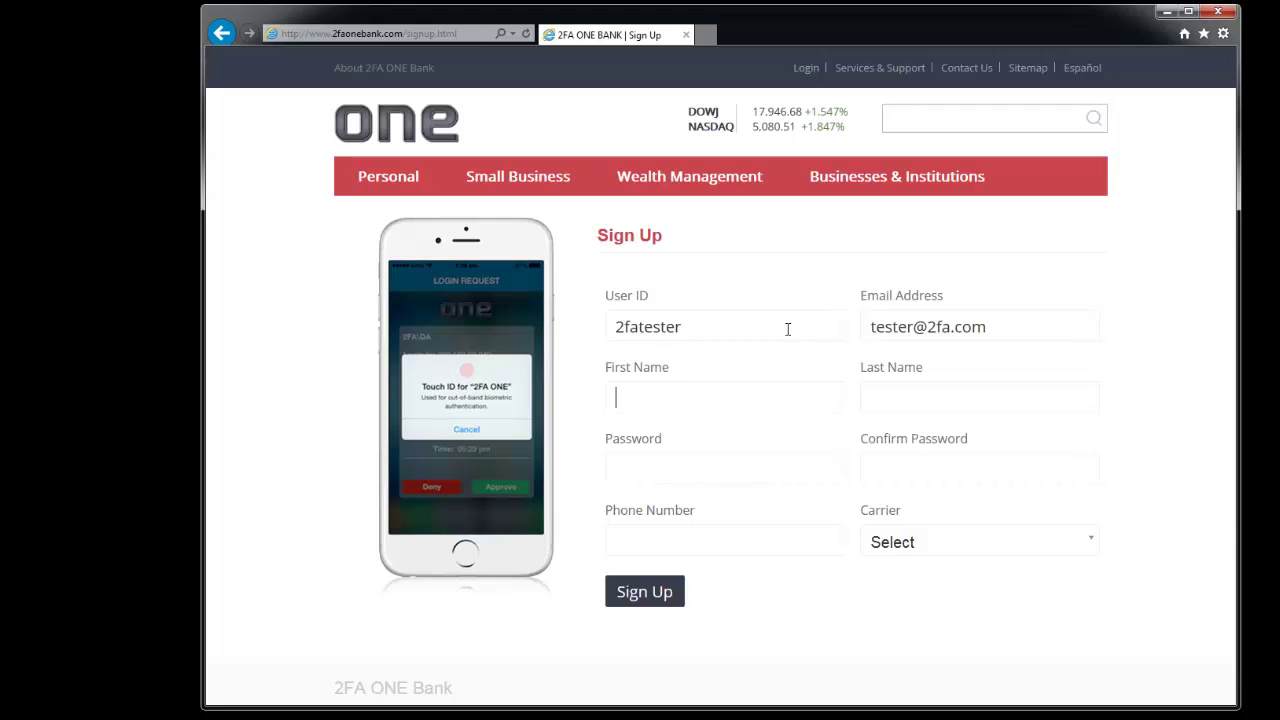
type("2FA")
key("Tab")
type("Tester")
key("Tab")
type("password")
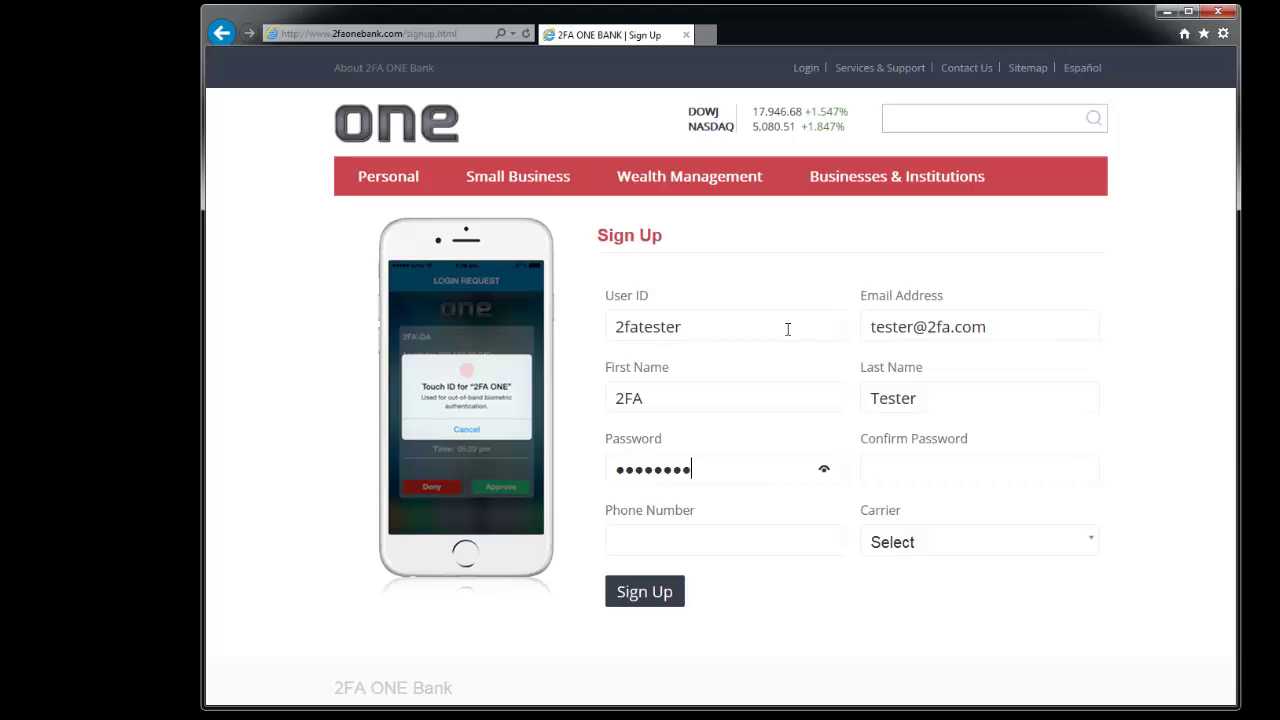
key("Tab")
type("password")
Step: Enter the mobile phone number and choose AT&T as the carrier
left_click(719, 539)
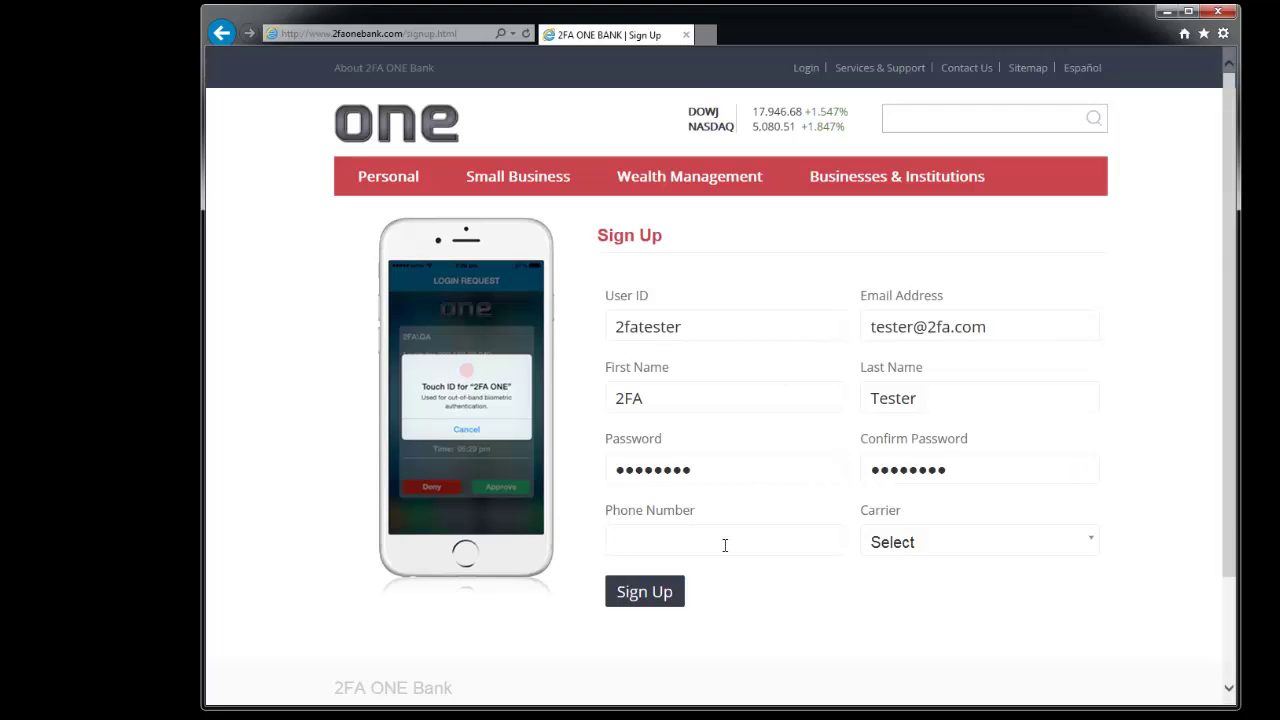
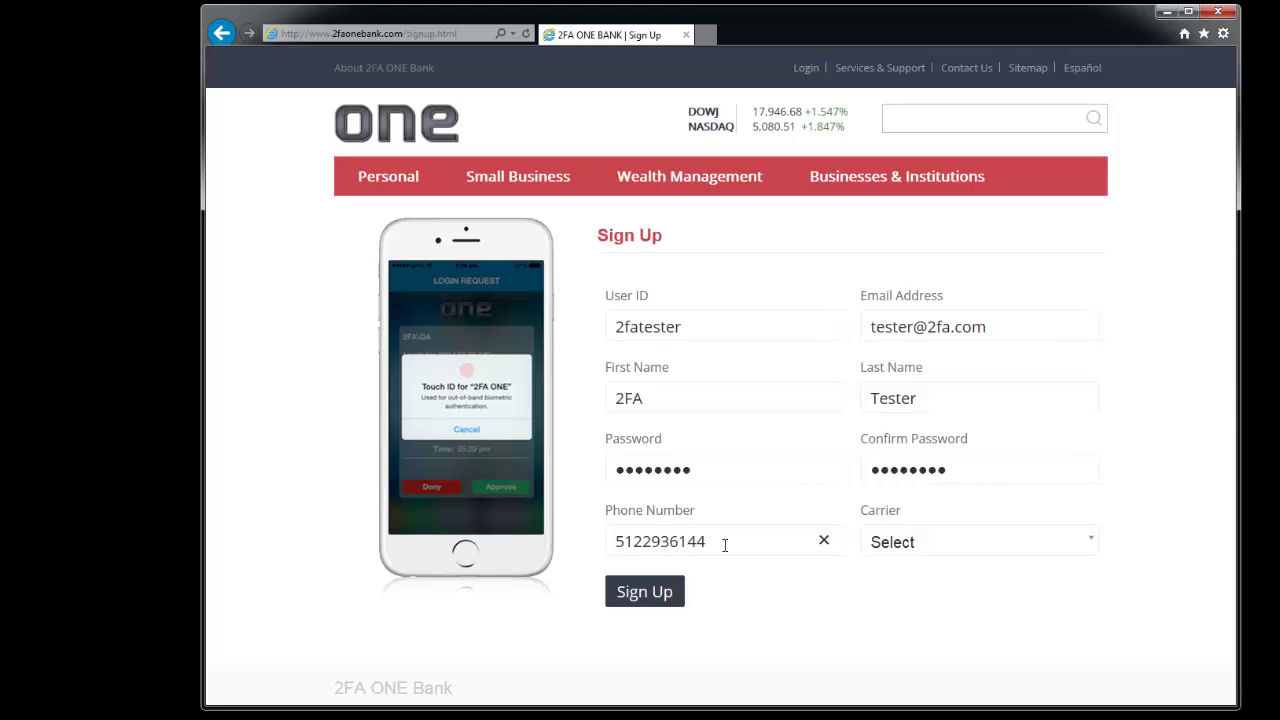
left_click(1089, 543)
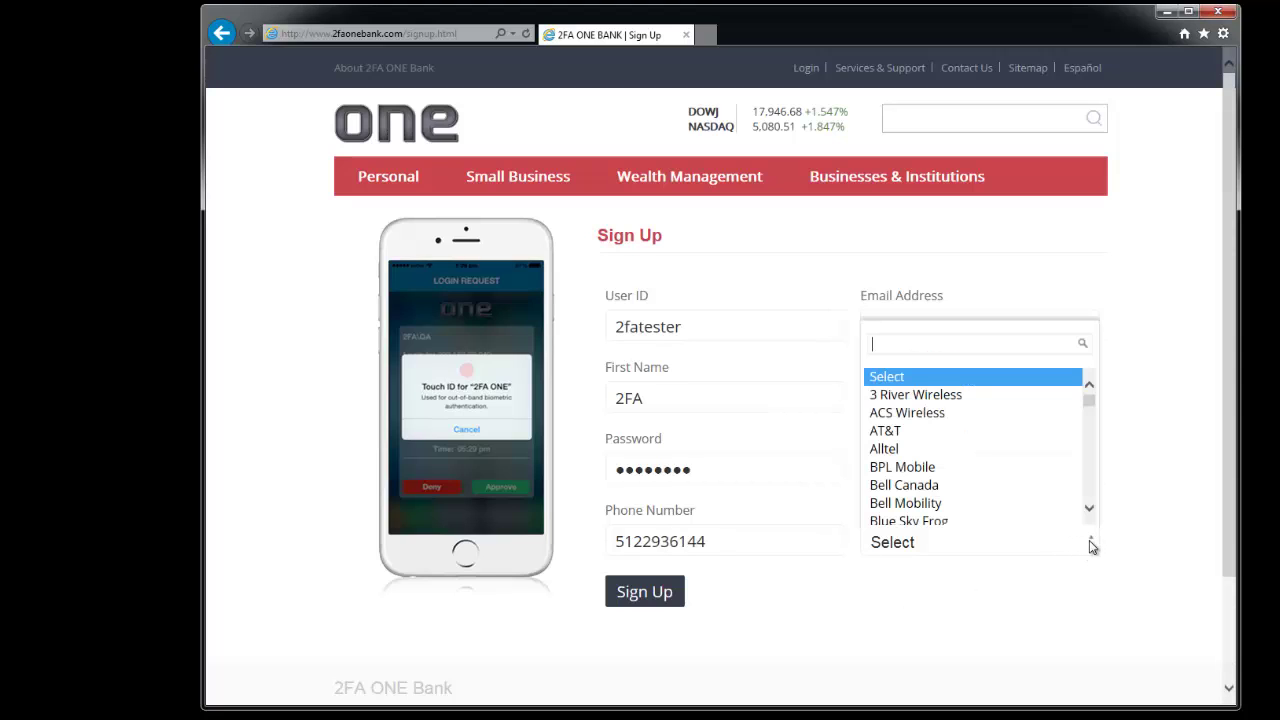
left_click(982, 433)
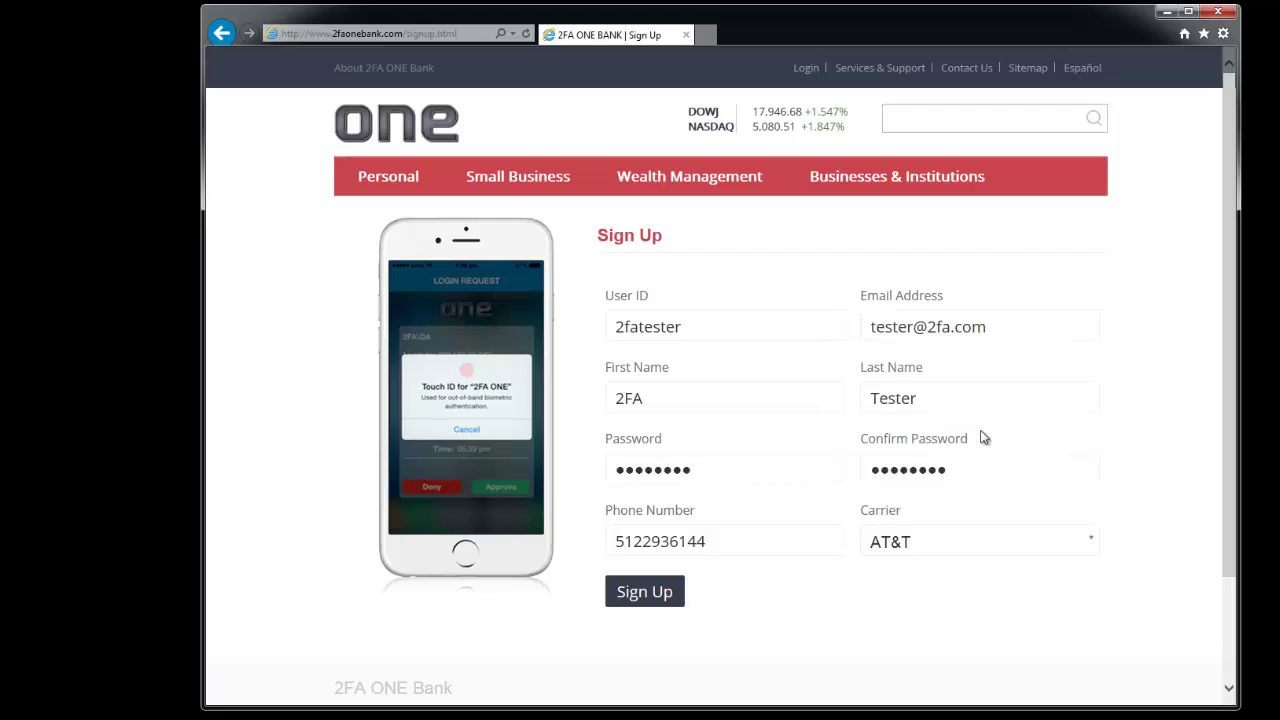
Step: Submit the completed sign-up form to create the 2FA ONE Bank account
left_click(650, 592)
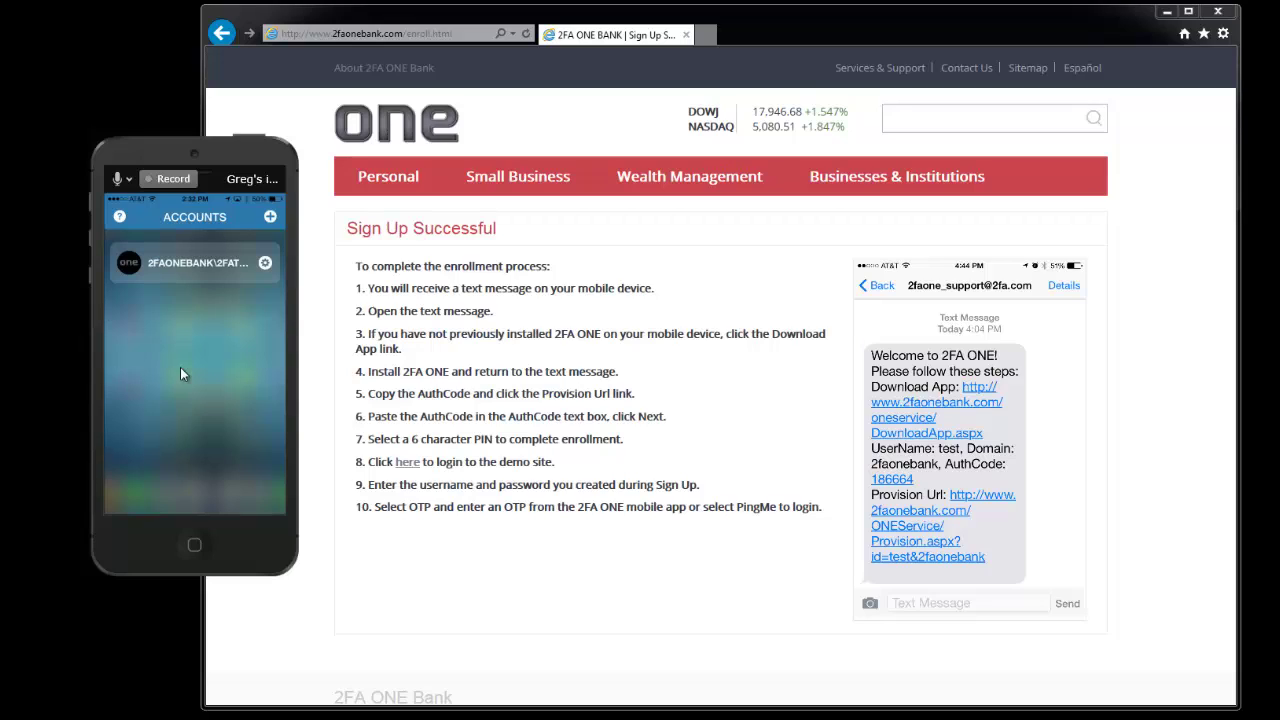
Step: From the demo login page, log in with the new user ID and password
left_click(411, 465)
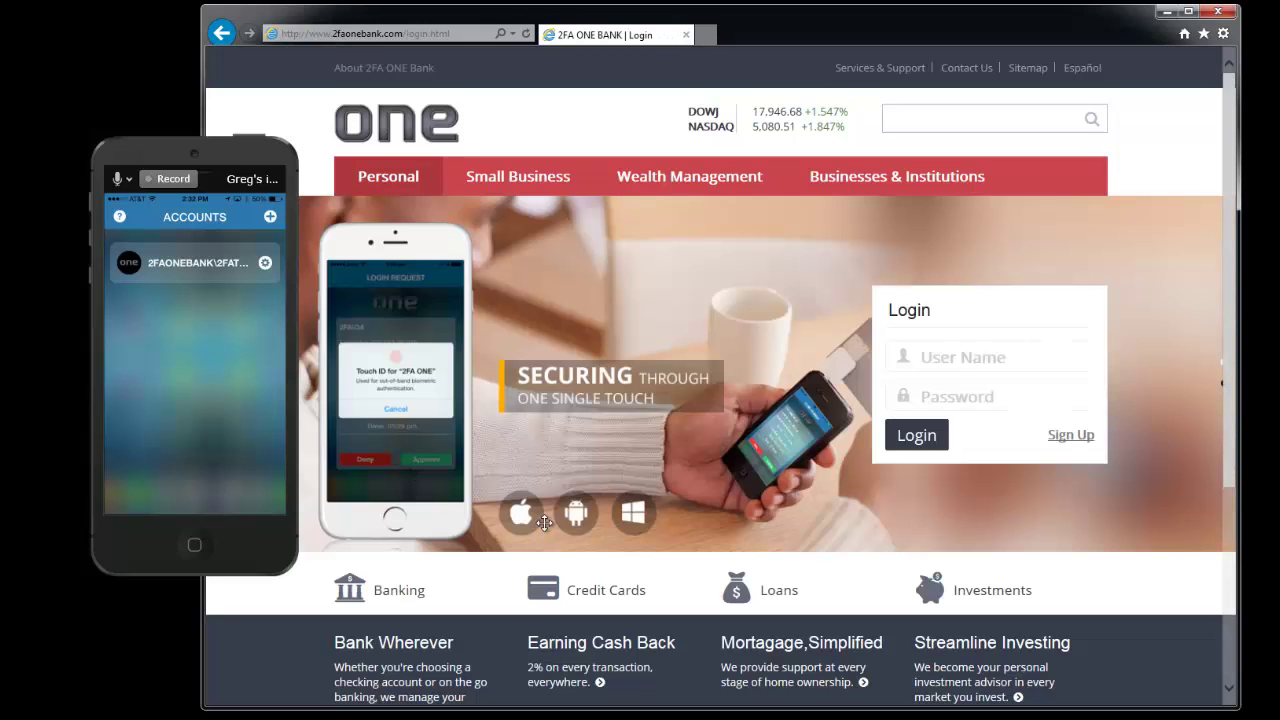
left_click(932, 350)
type("2fa")
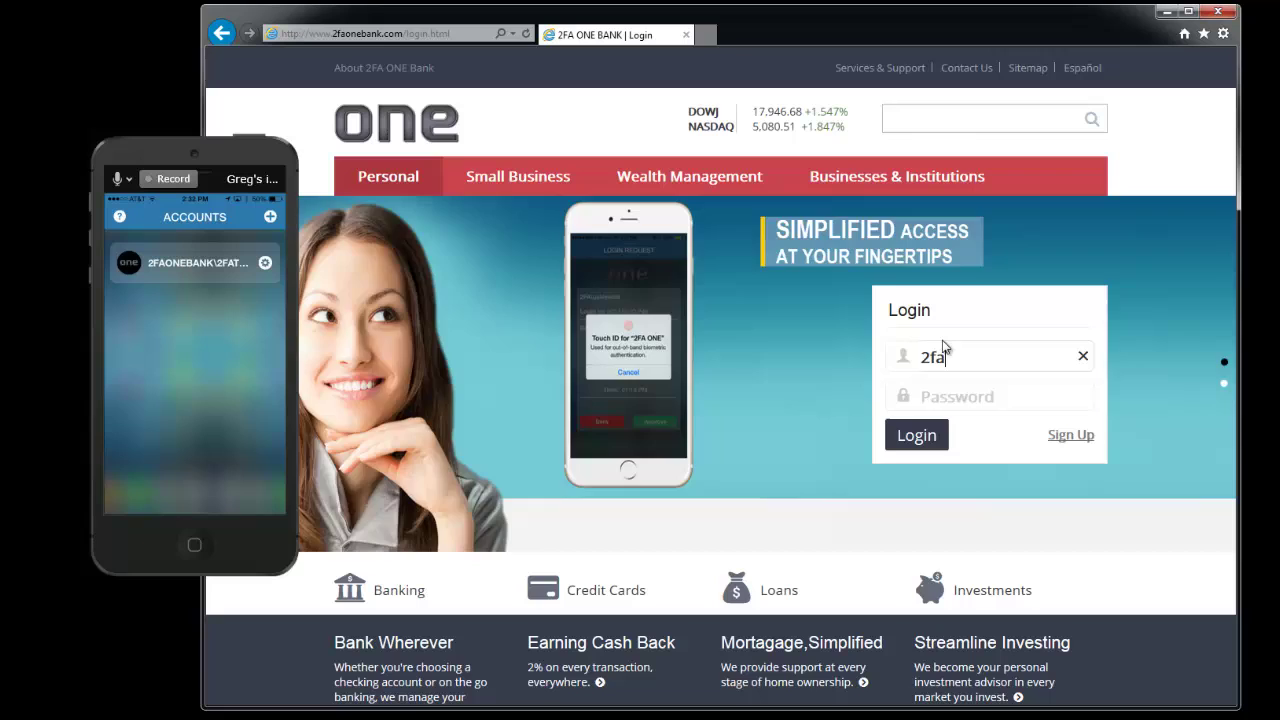
type("tester")
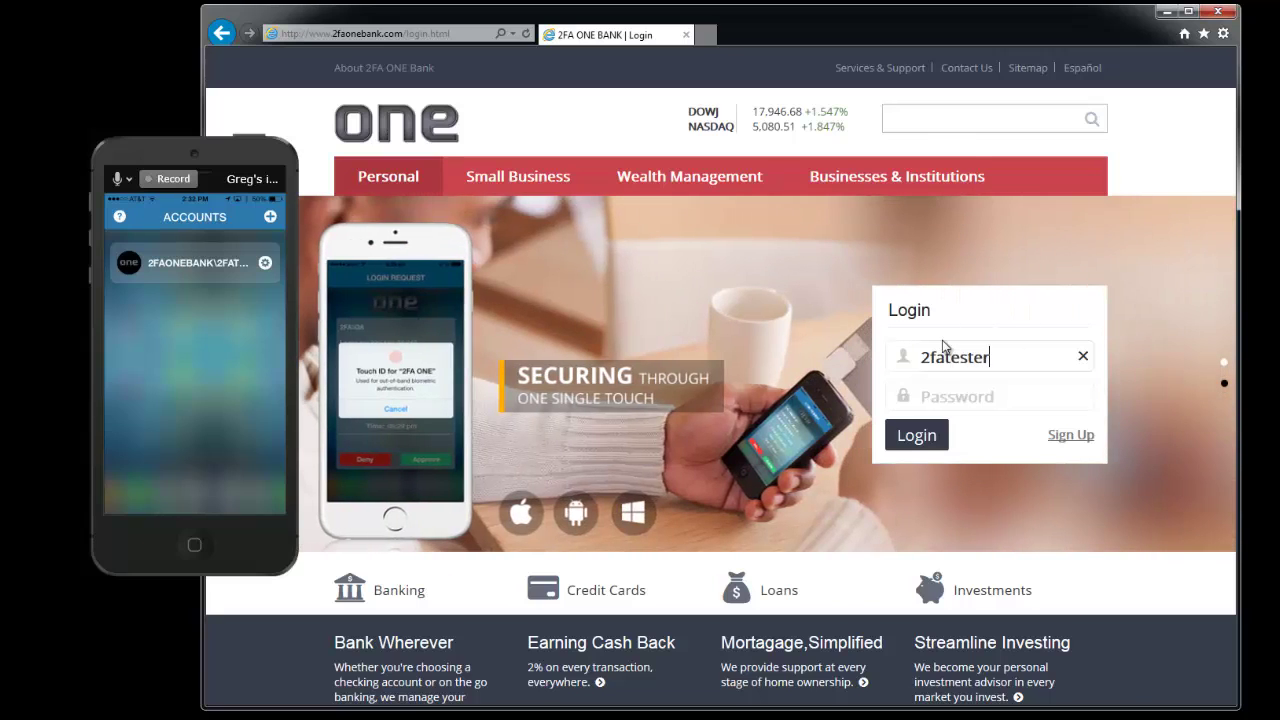
key("Tab")
type("password")
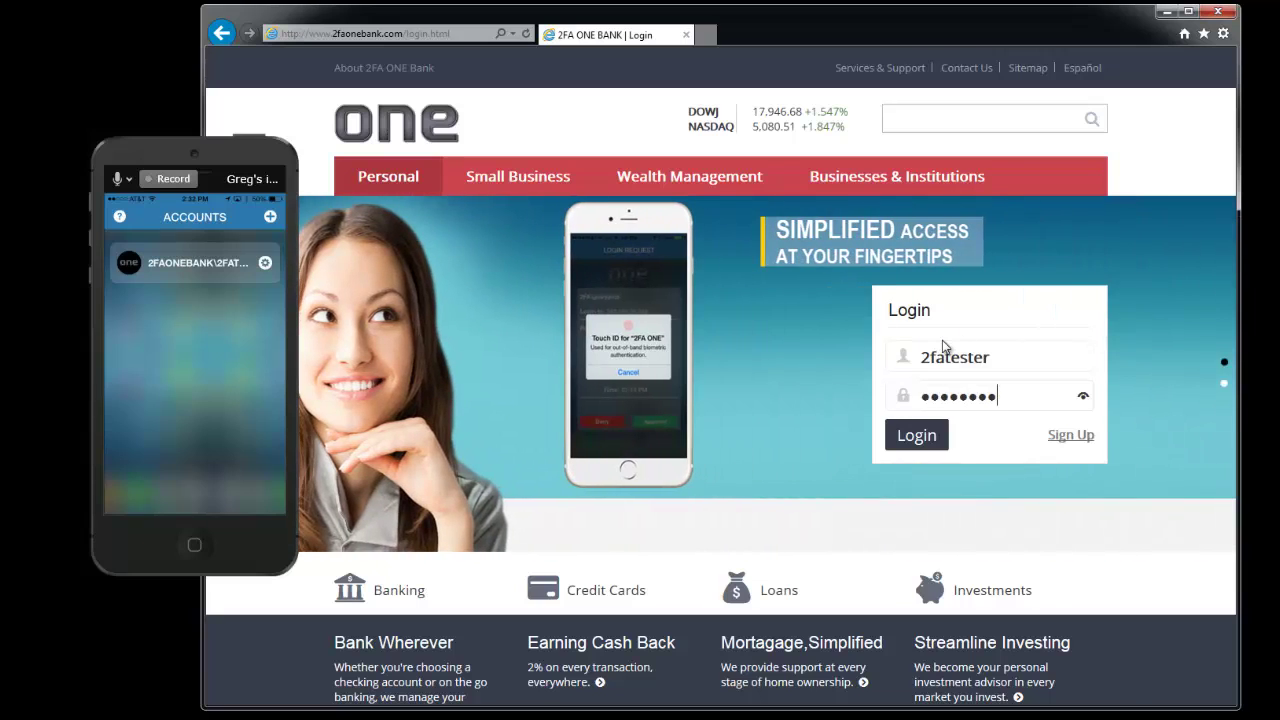
left_click(927, 443)
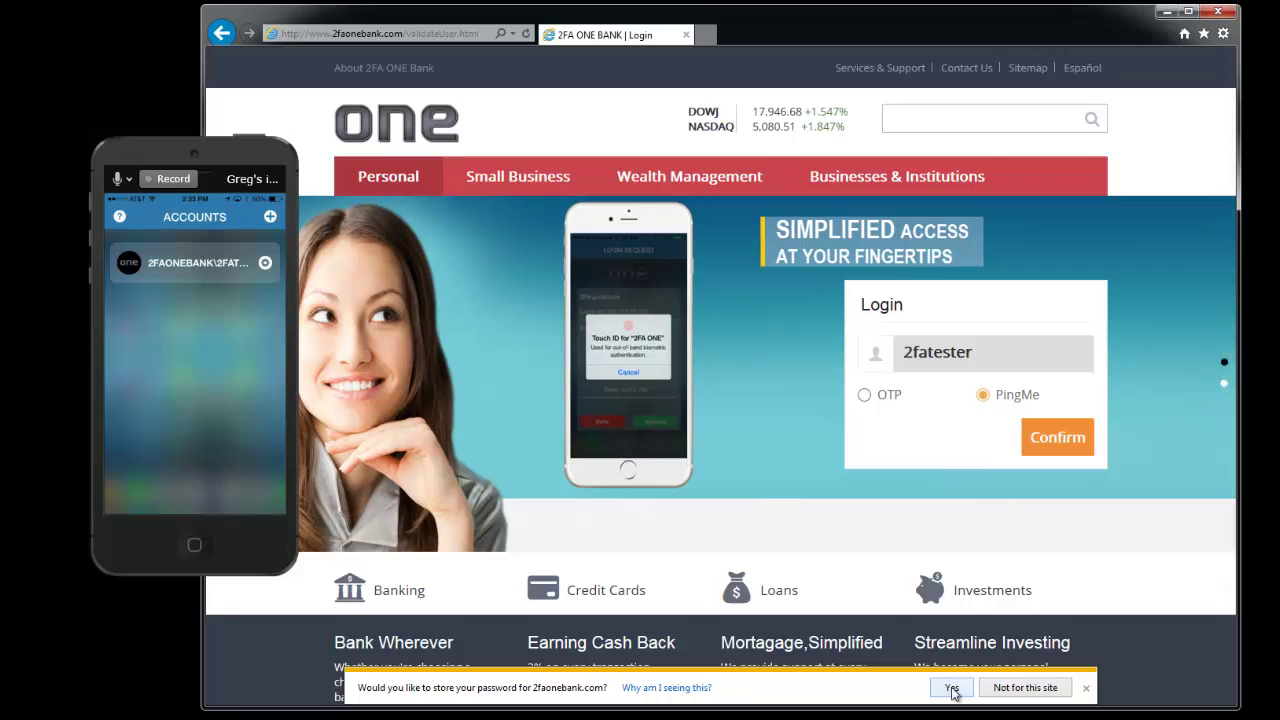
Step: Dismiss the save-password prompt and verify the login with PingMe phone approval
left_click(1086, 688)
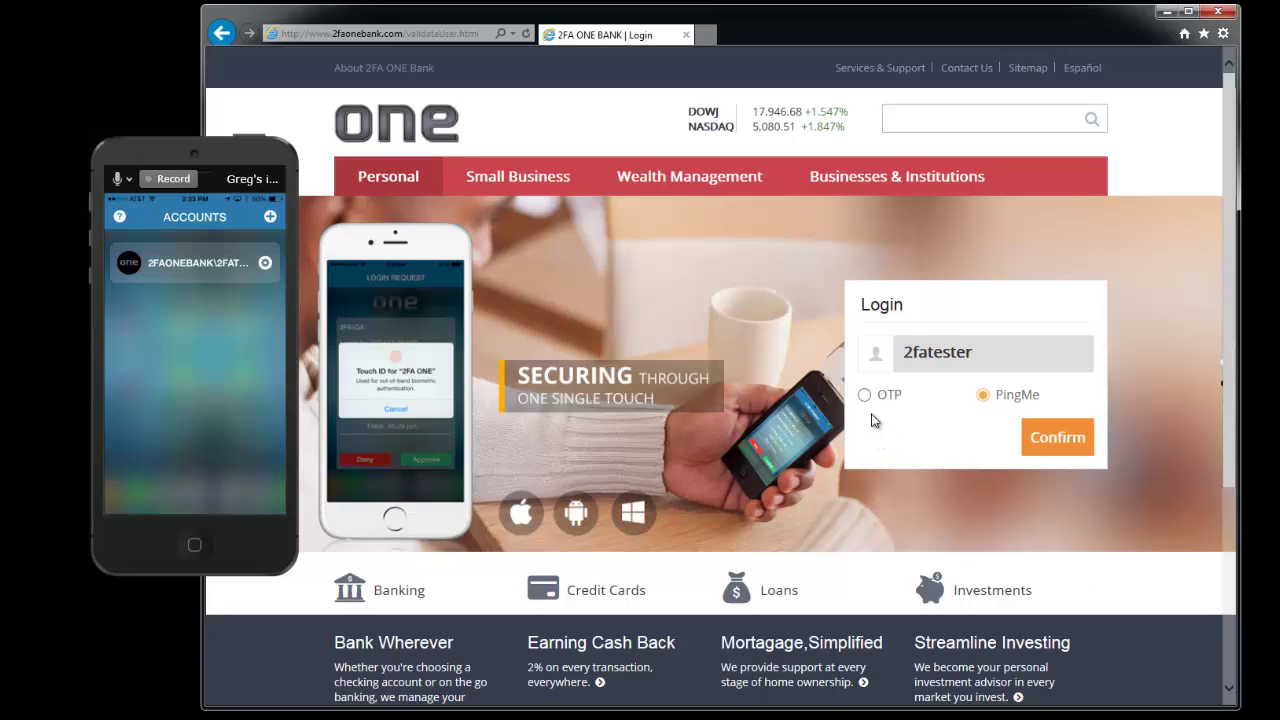
left_click(862, 395)
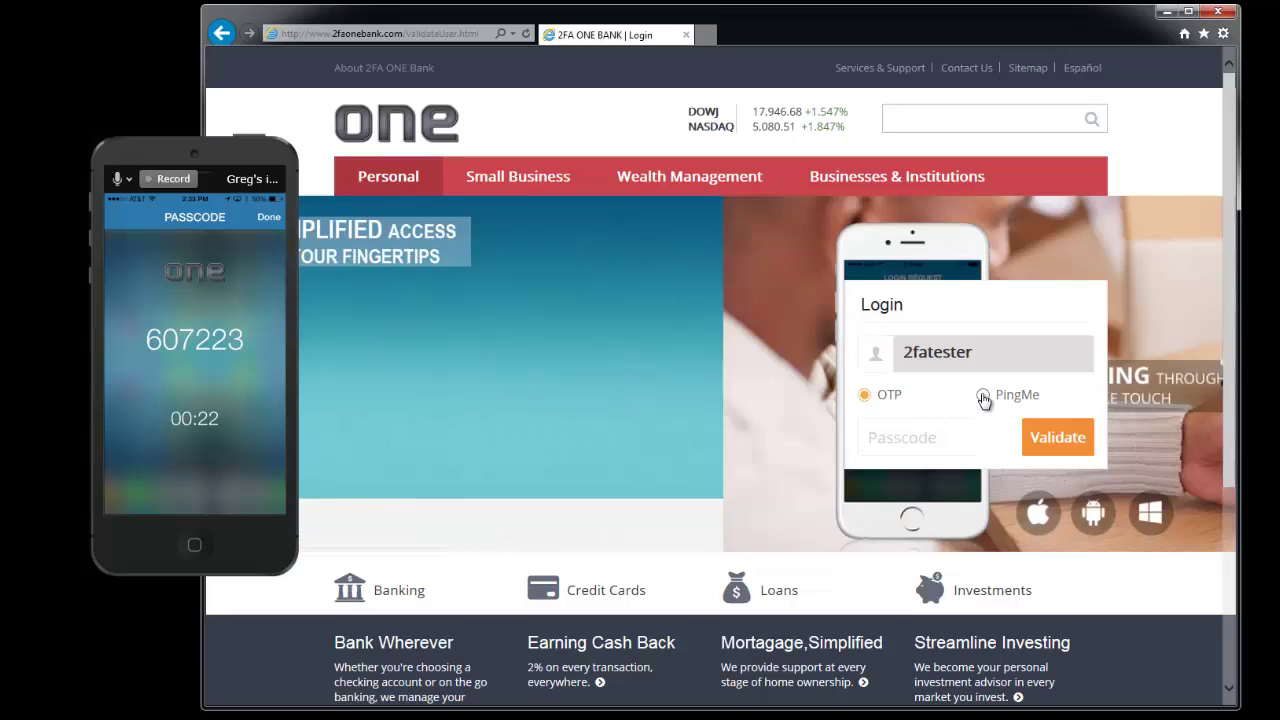
left_click(984, 397)
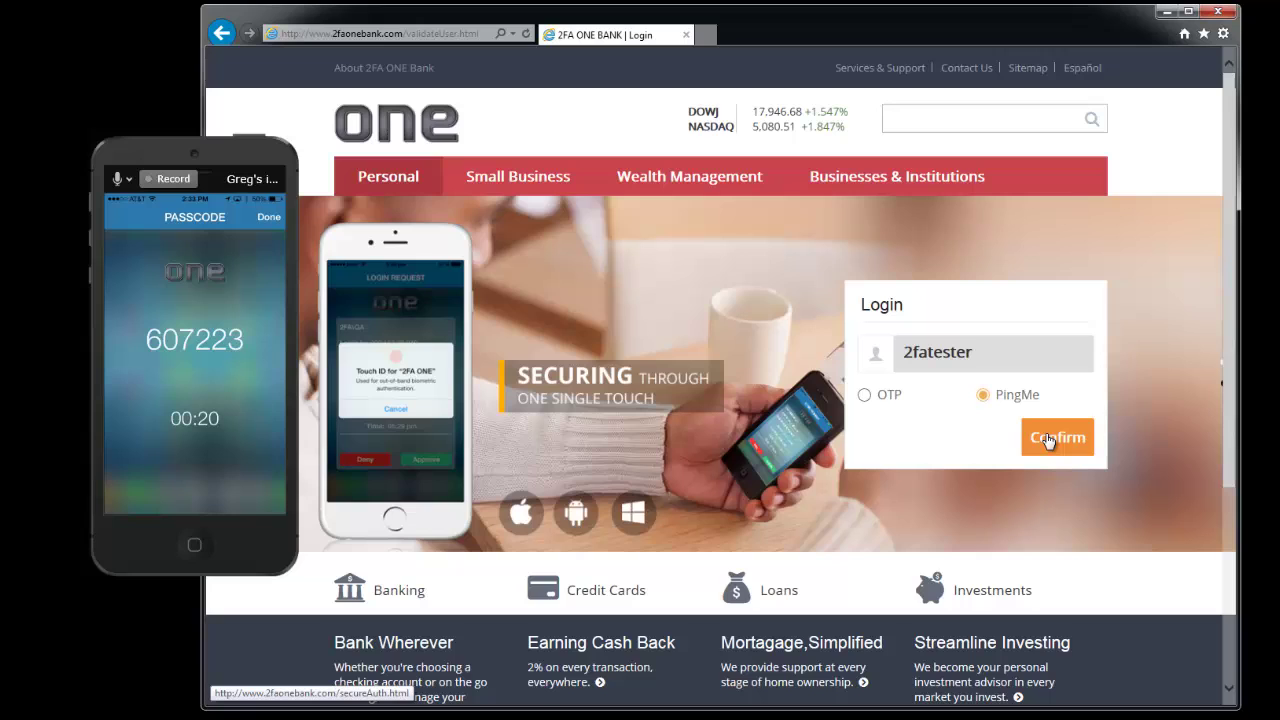
left_click(1048, 441)
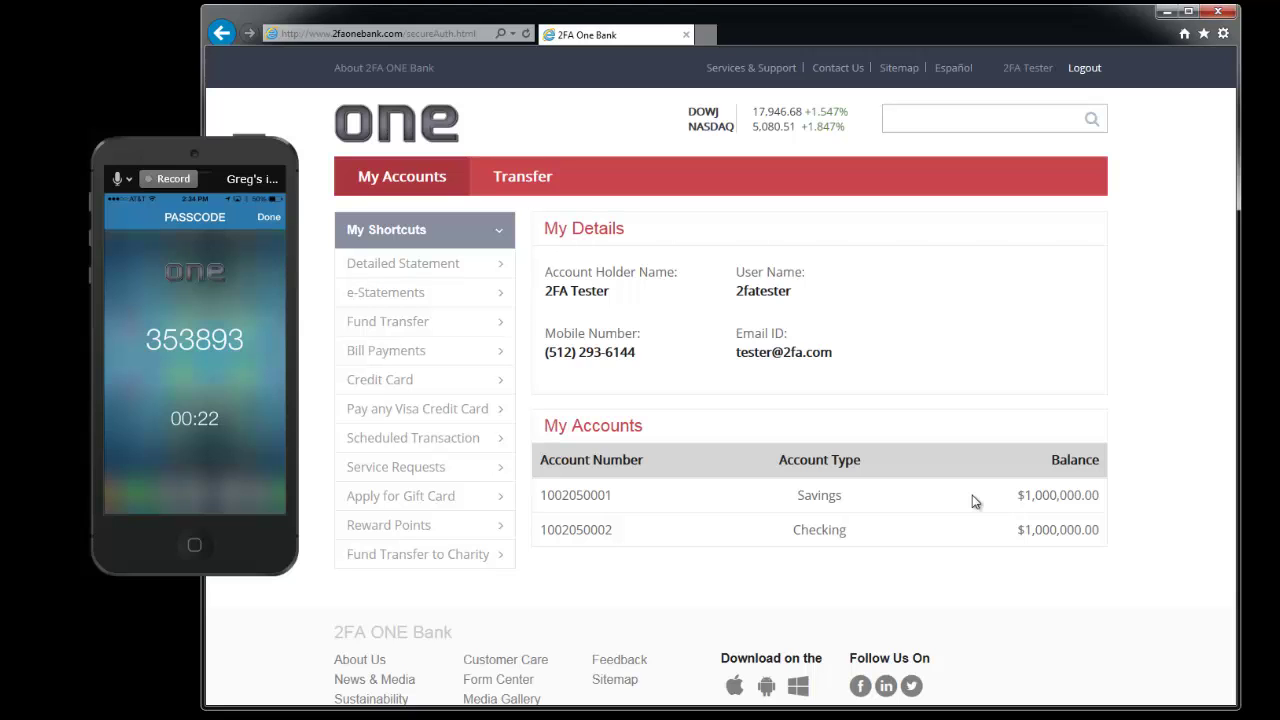
Step: Transfer $500,000 from Savings to Checking, verified by PingMe approval on the phone
left_click(523, 177)
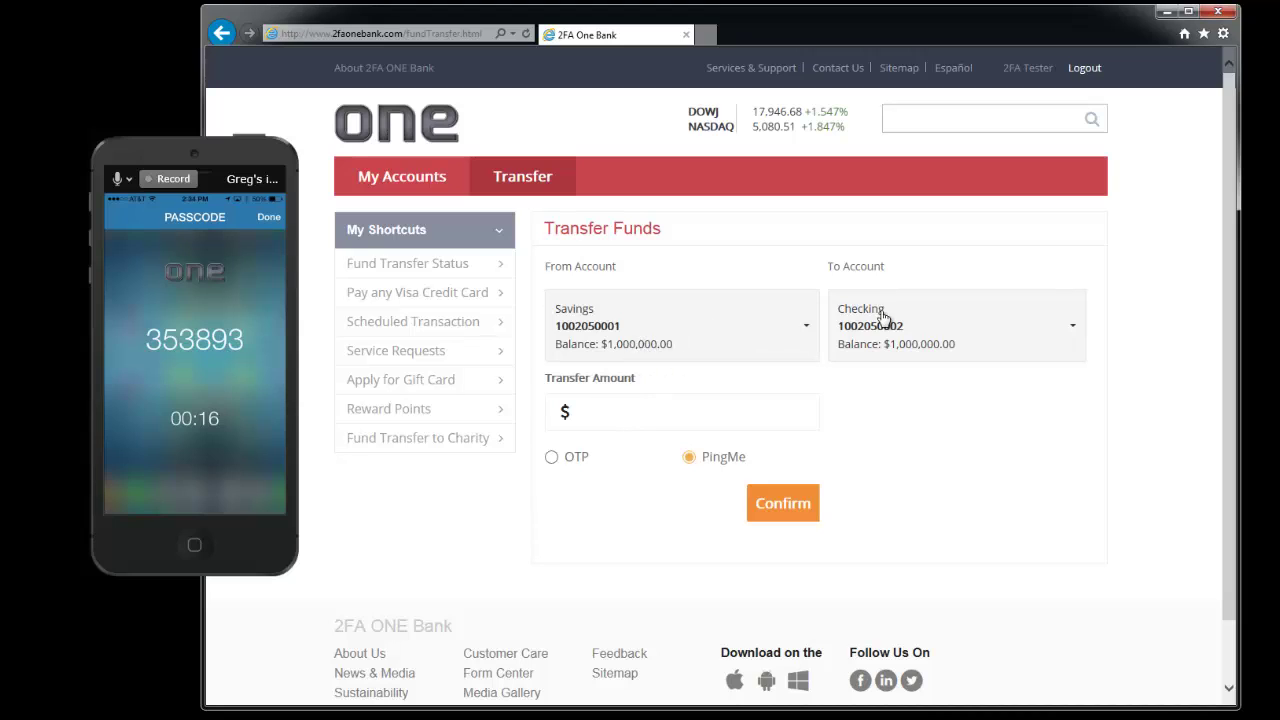
left_click(641, 418)
type("500000")
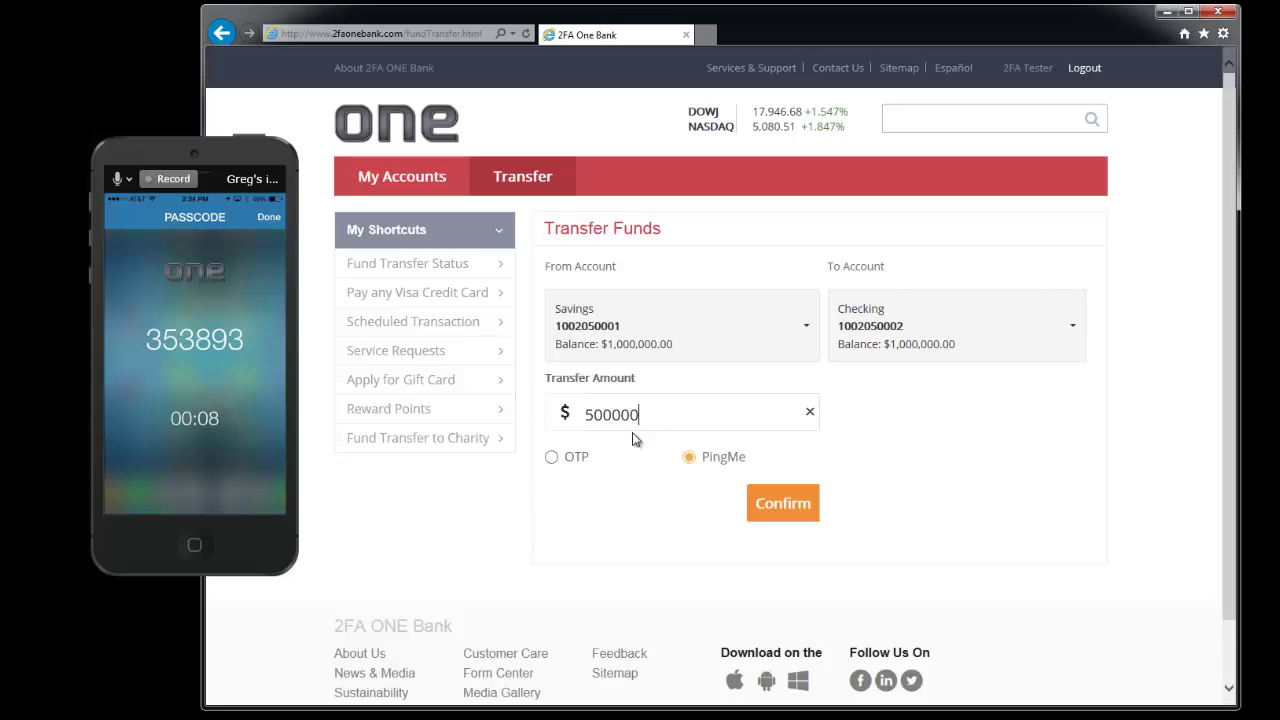
left_click(553, 460)
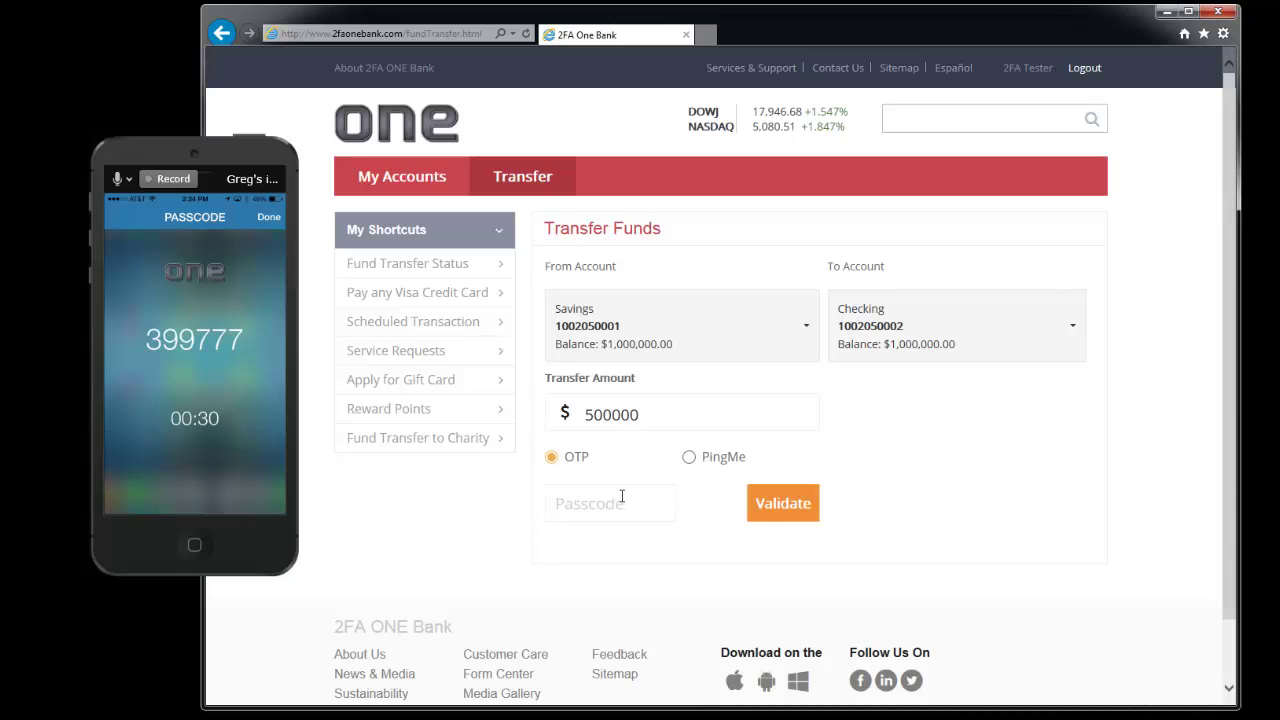
left_click(690, 457)
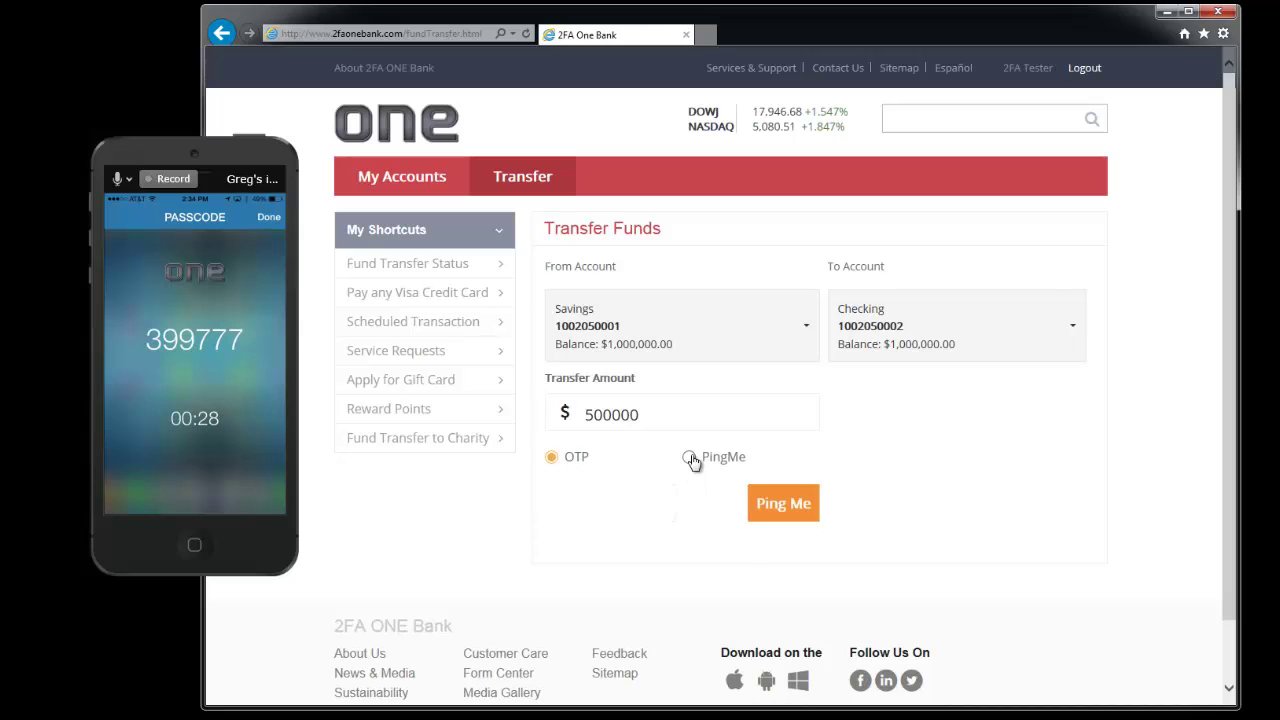
left_click(790, 505)
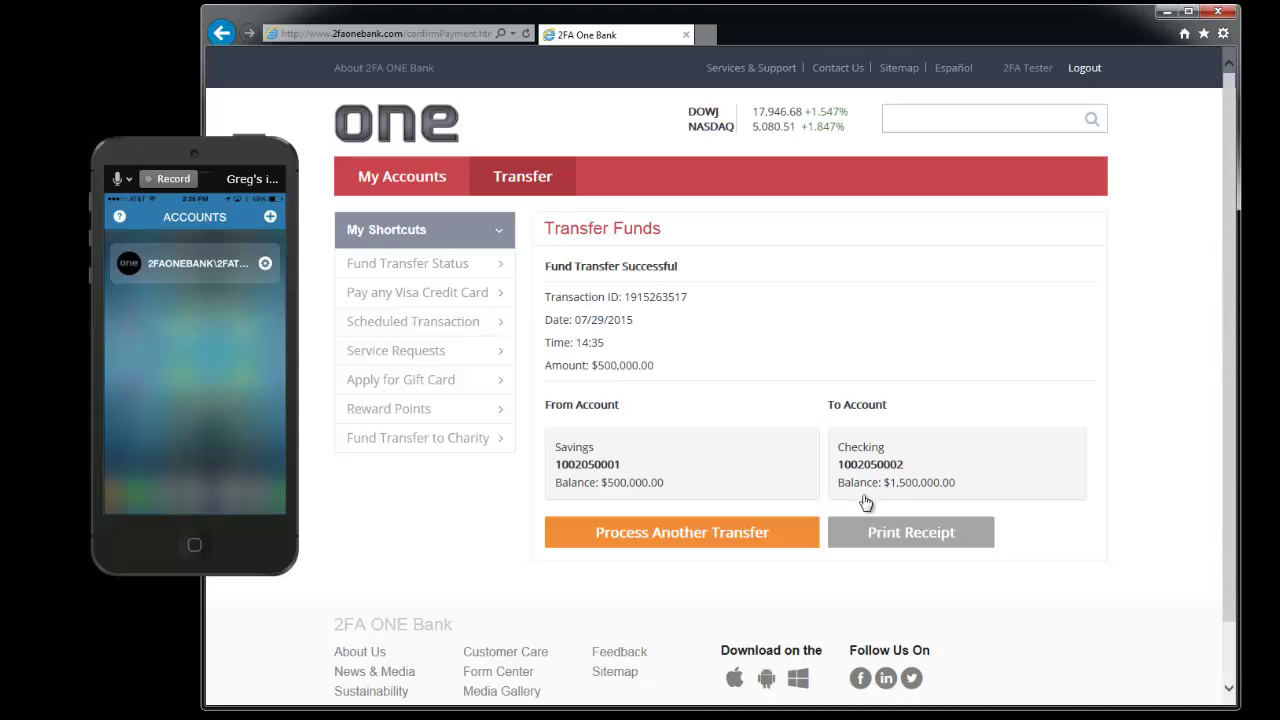
Step: Log out, then log back in with the user ID and password
left_click(1084, 68)
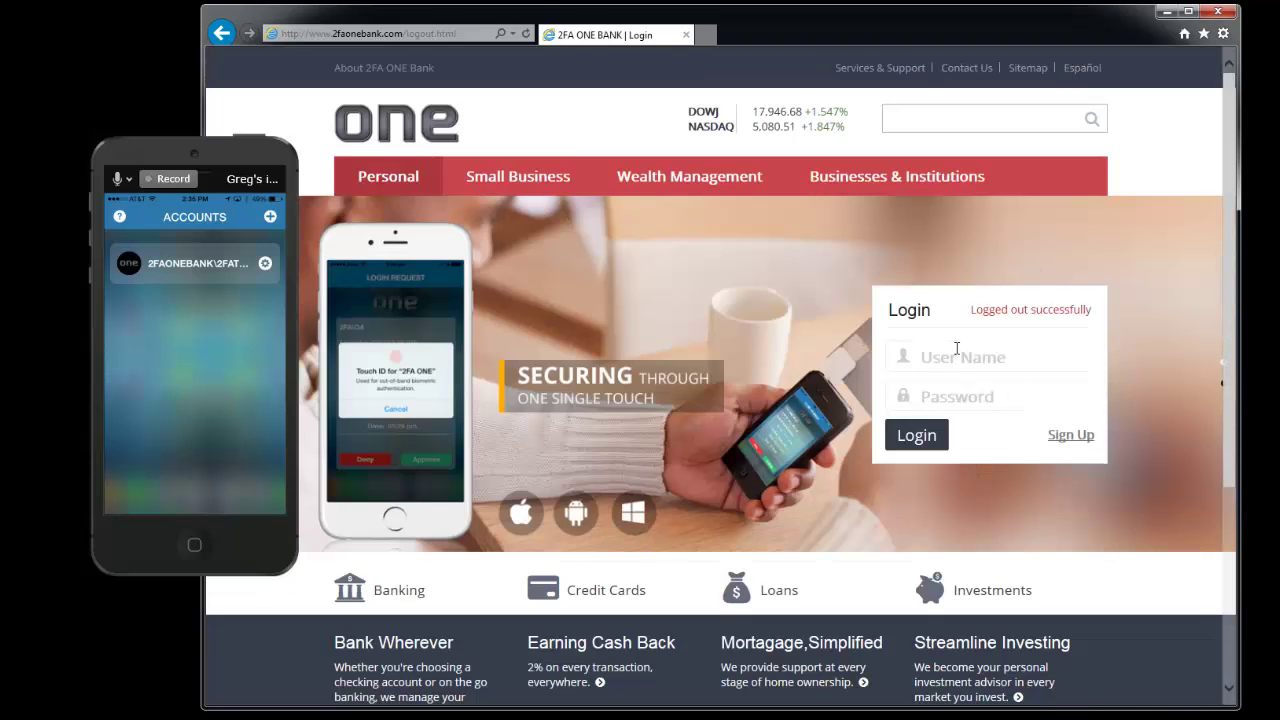
left_click(956, 356)
type("2")
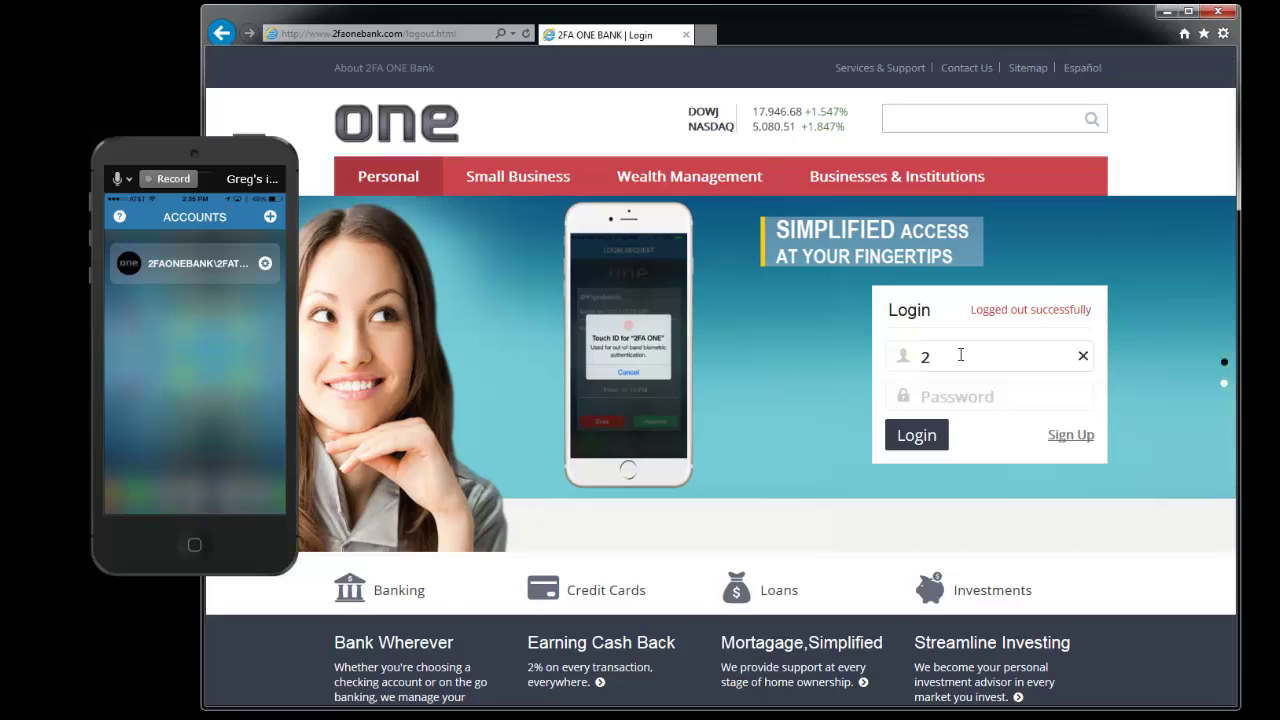
type("fatester")
key("Tab")
type("******")
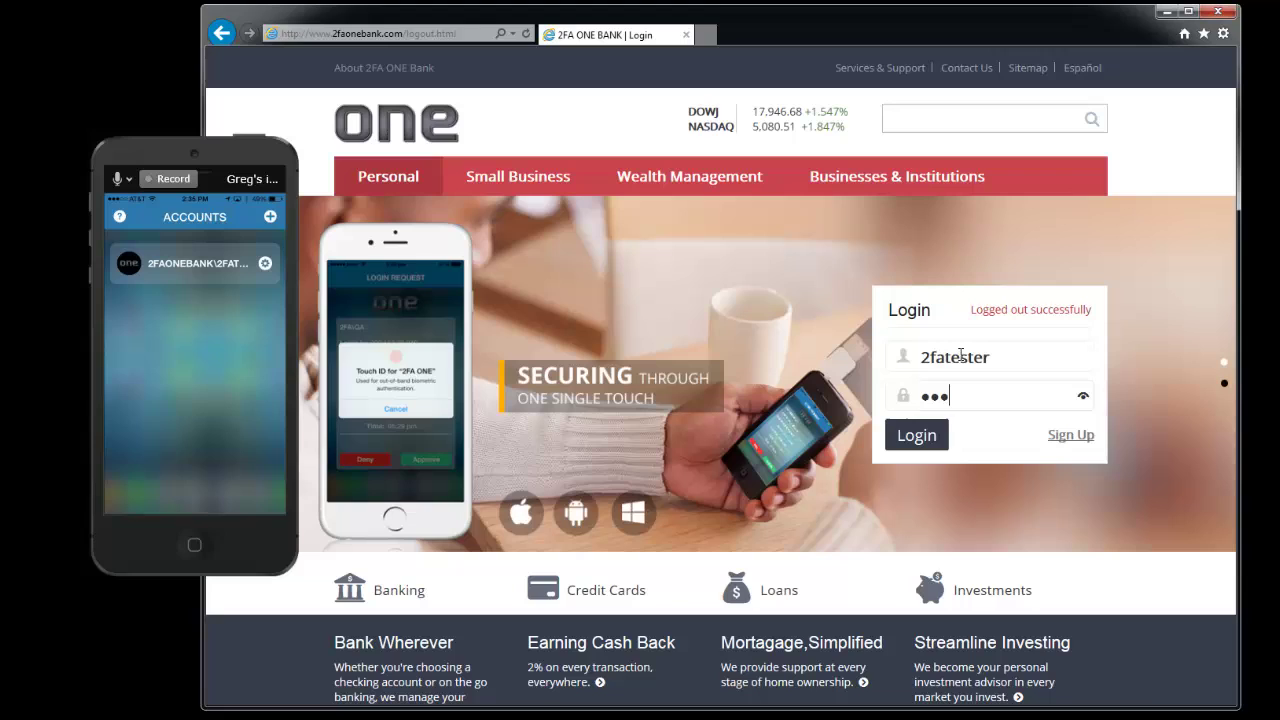
type("**")
left_click(916, 435)
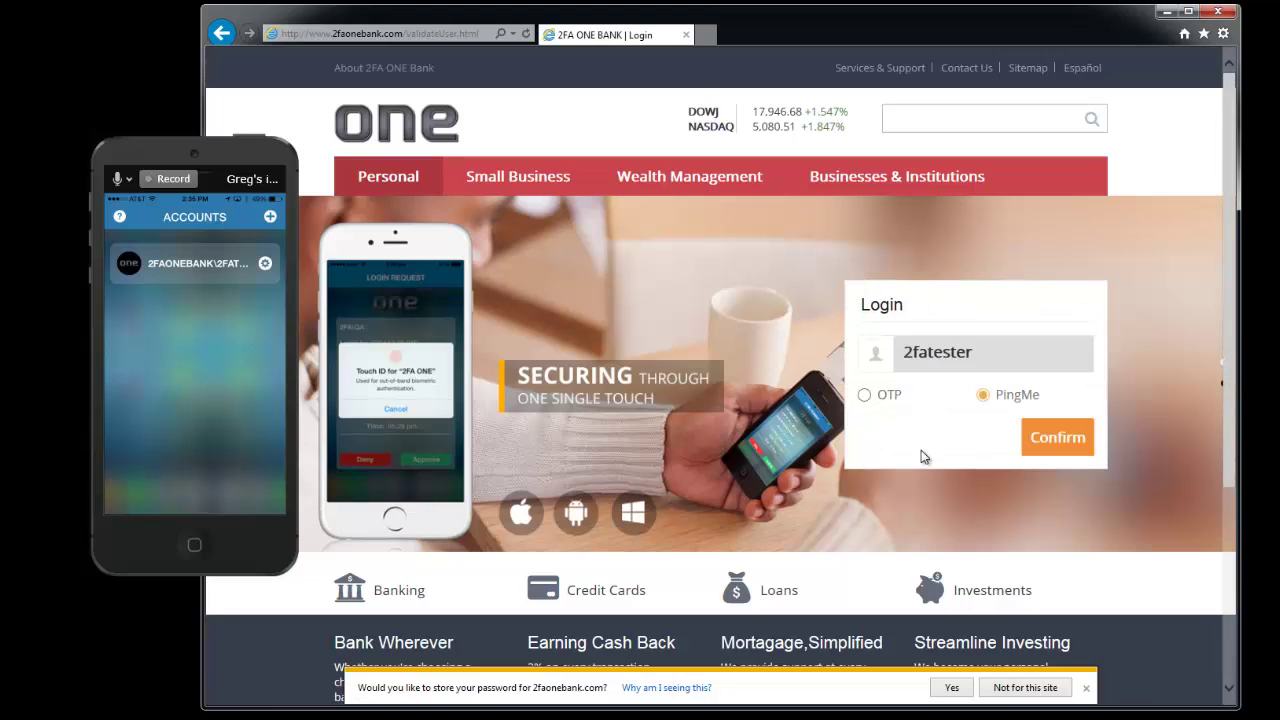
Step: Complete the login with OTP, entering the phone app's one-time passcode
left_click(864, 395)
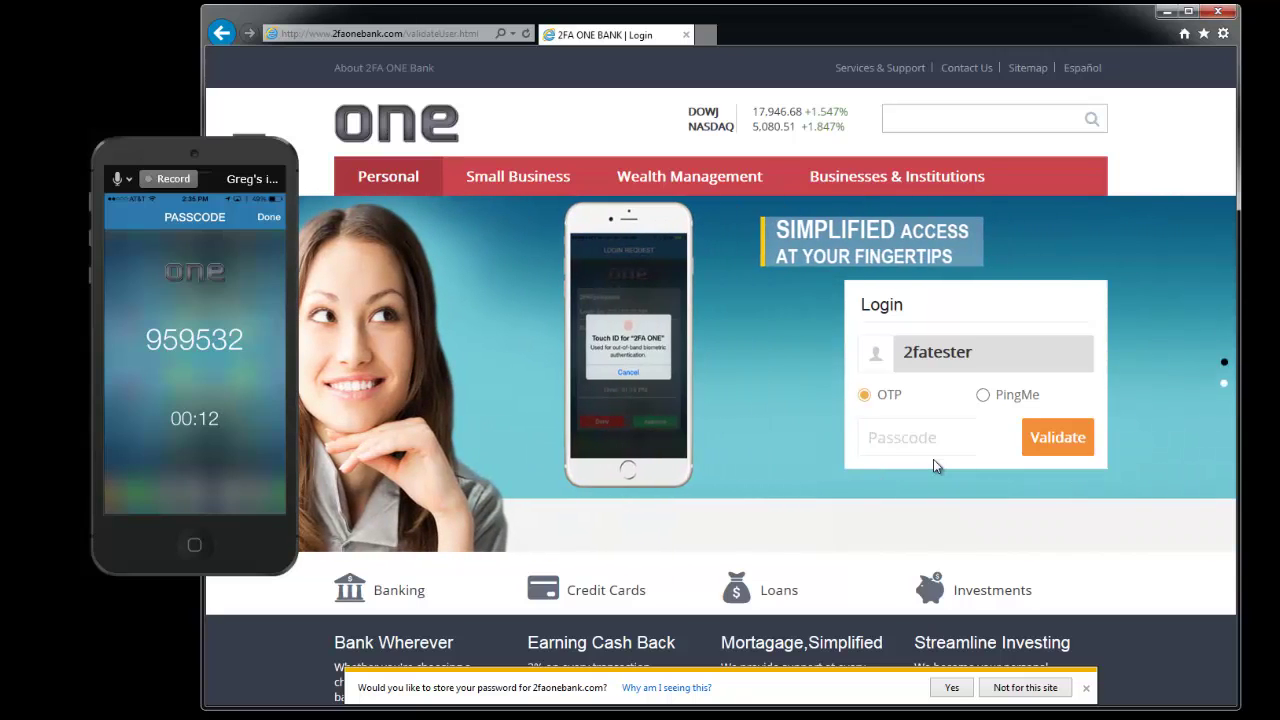
left_click(900, 430)
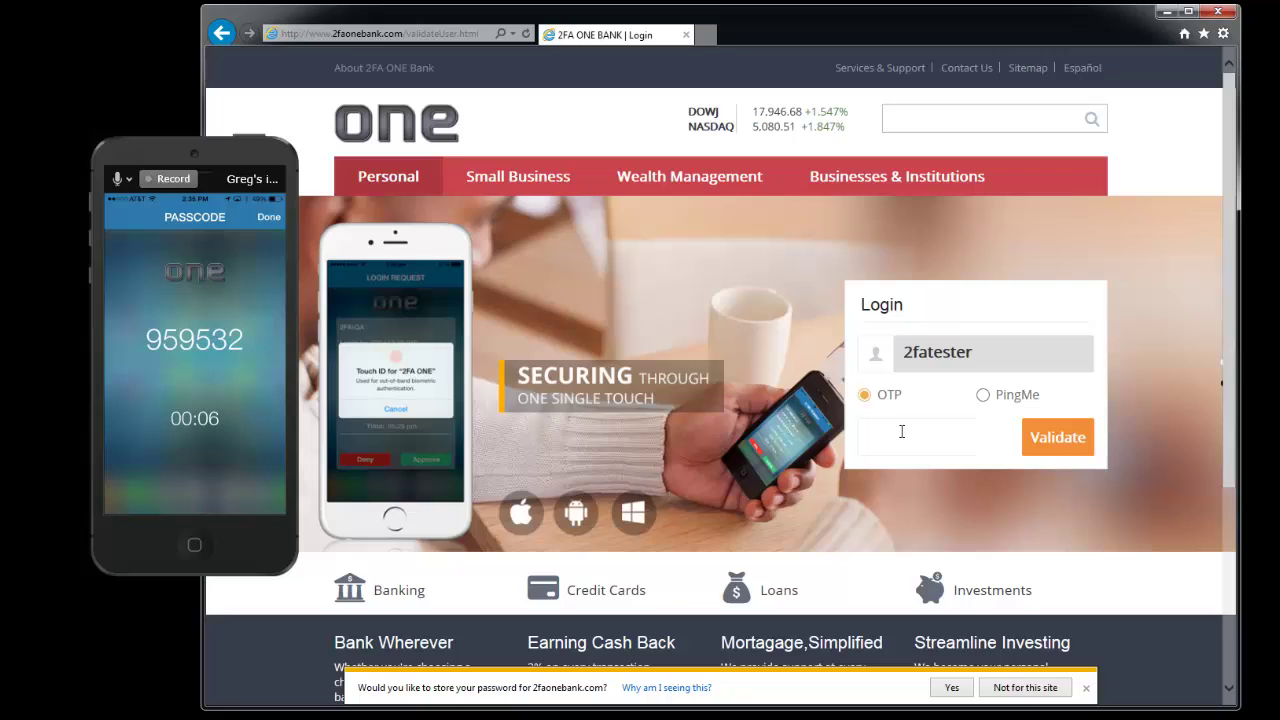
type("9595")
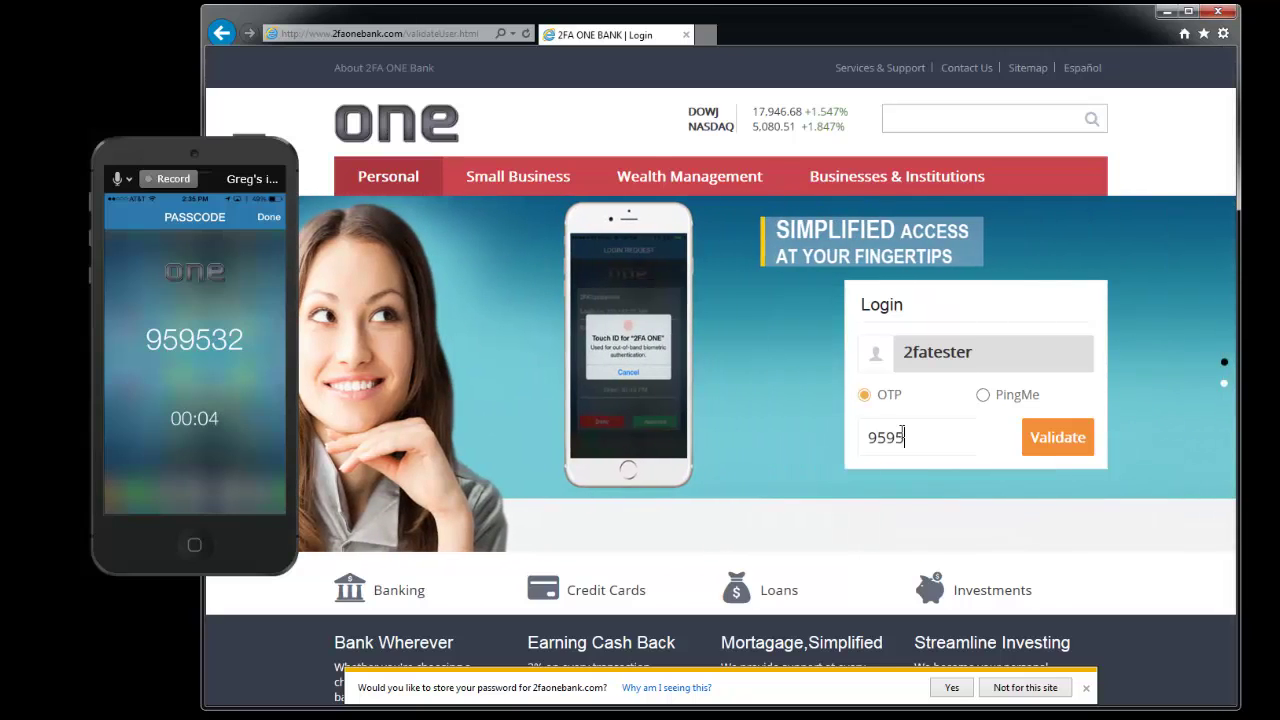
type("32")
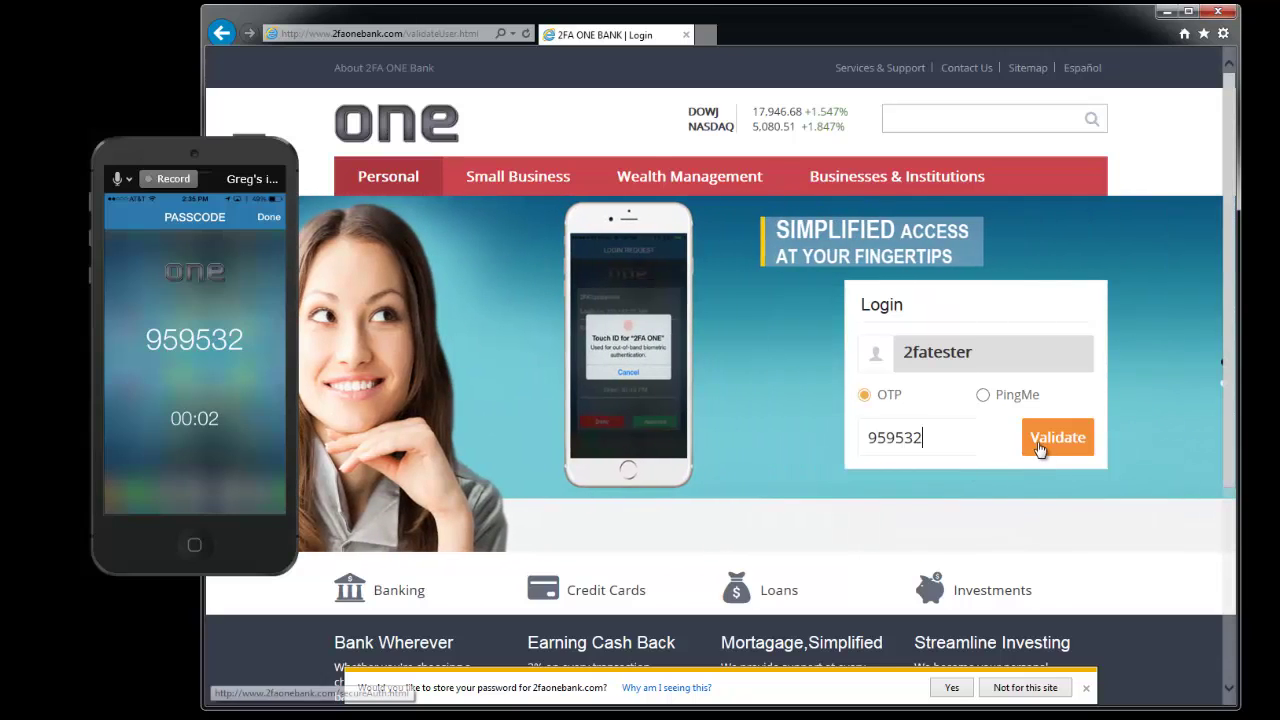
left_click(1048, 440)
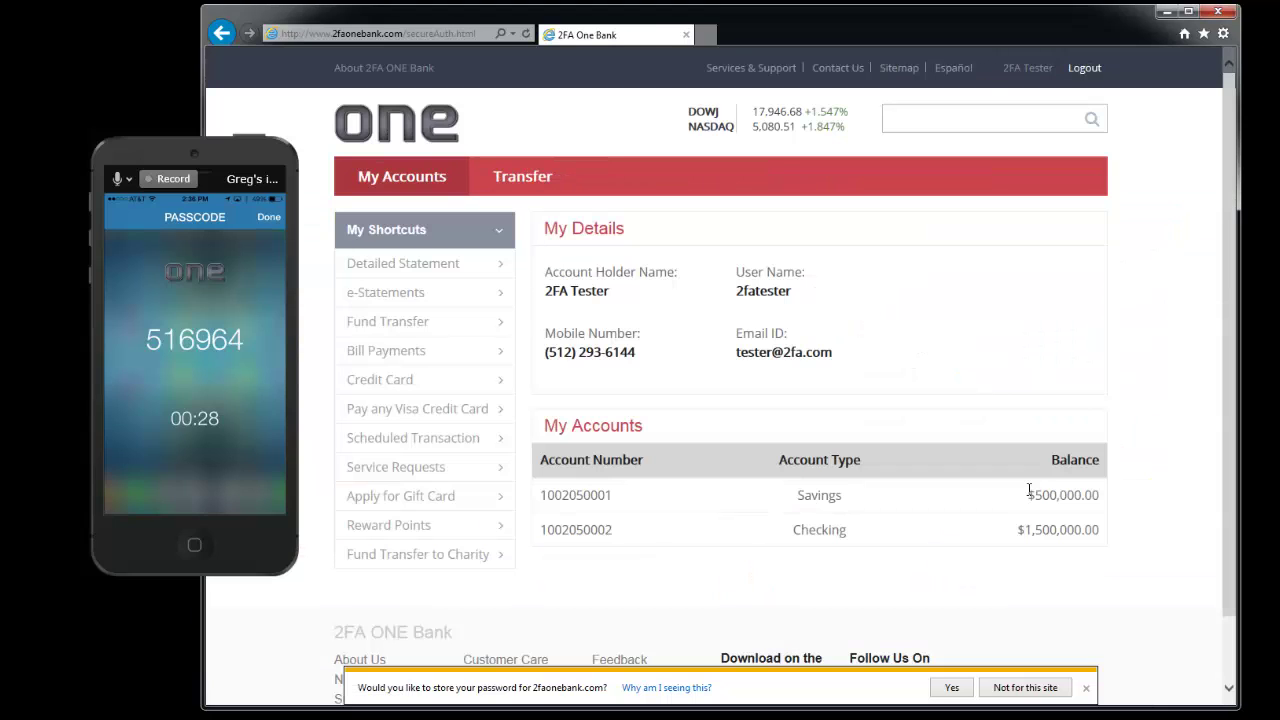
Step: Transfer $100 from Savings to Checking, verified with the phone's one-time passcode
left_click(536, 178)
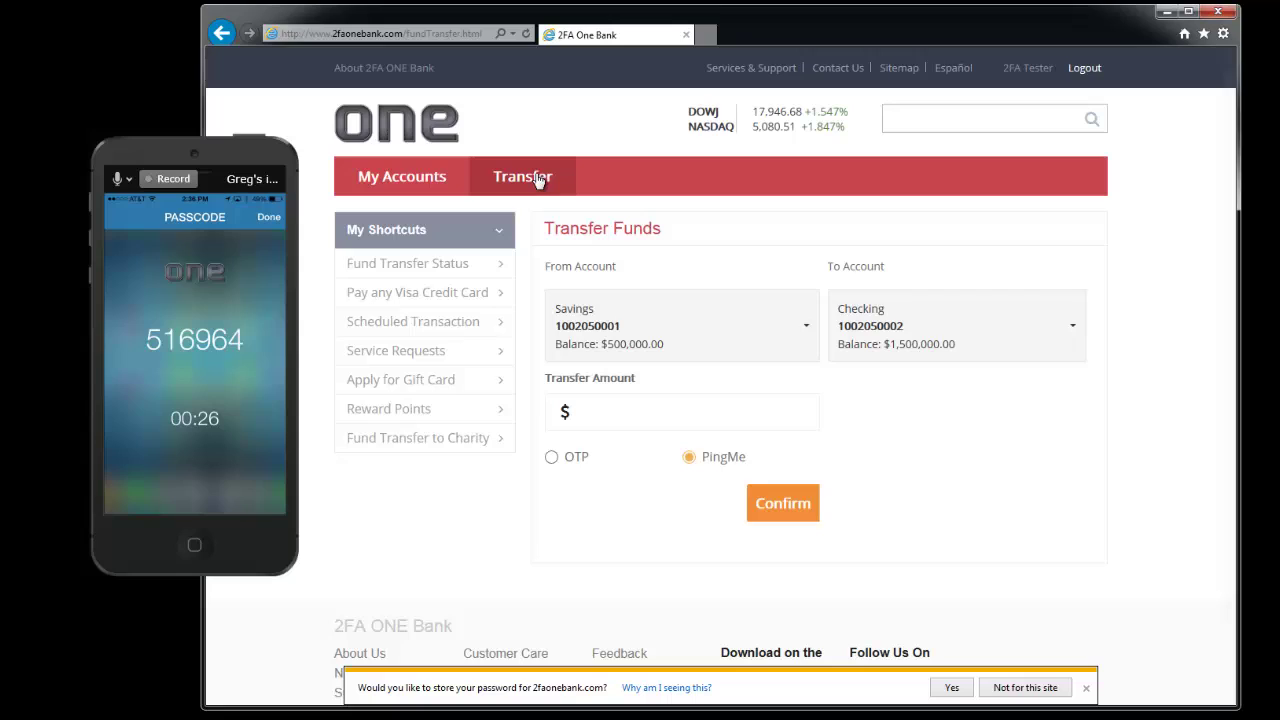
left_click(610, 420)
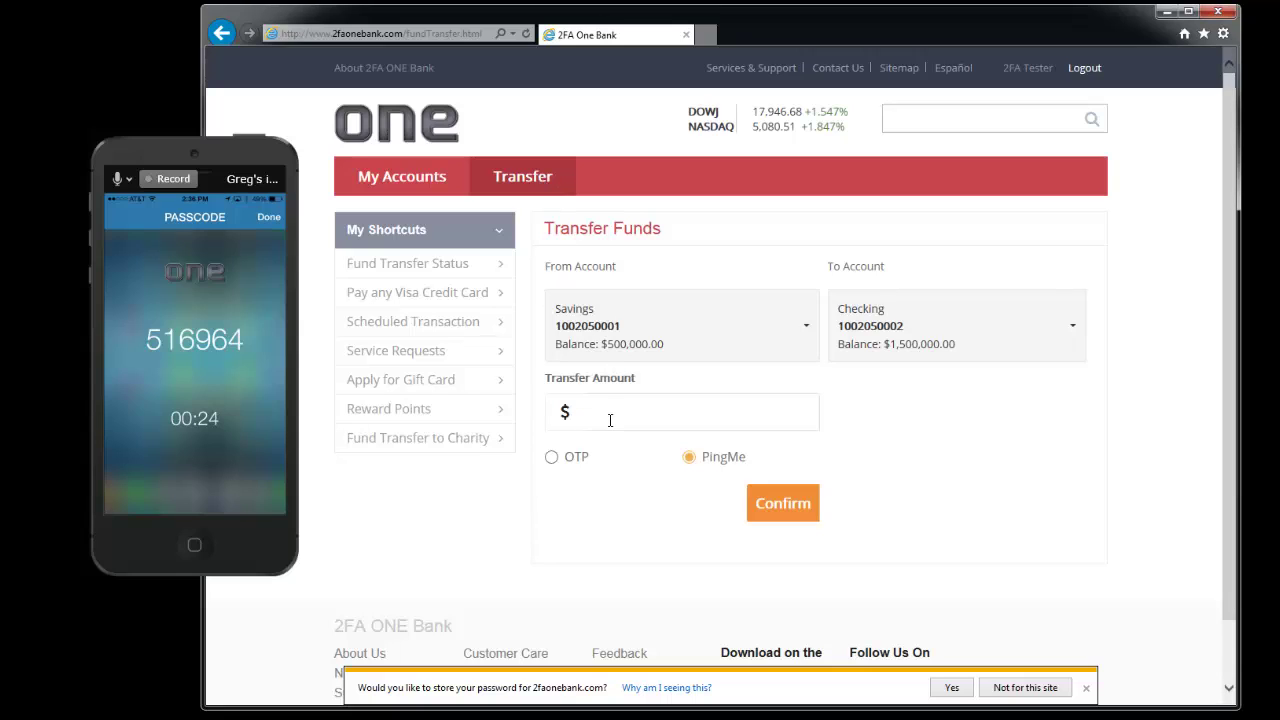
type("100")
left_click(551, 457)
left_click(567, 506)
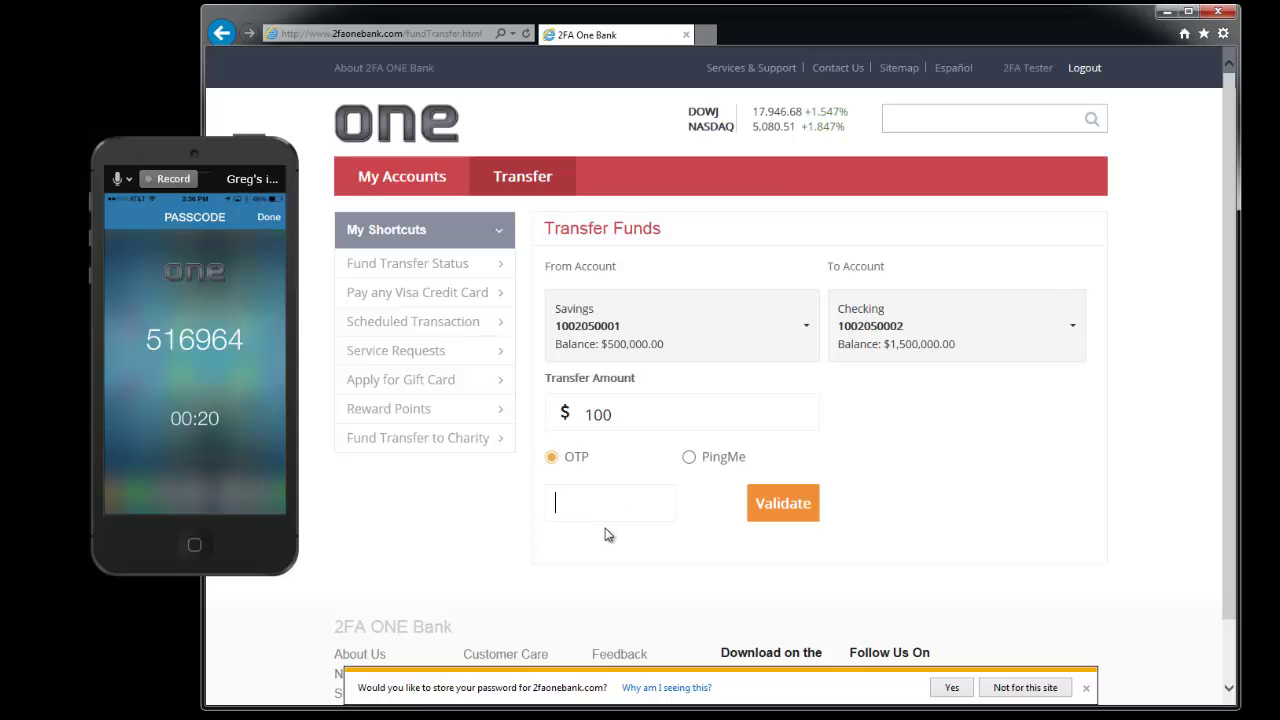
type("516")
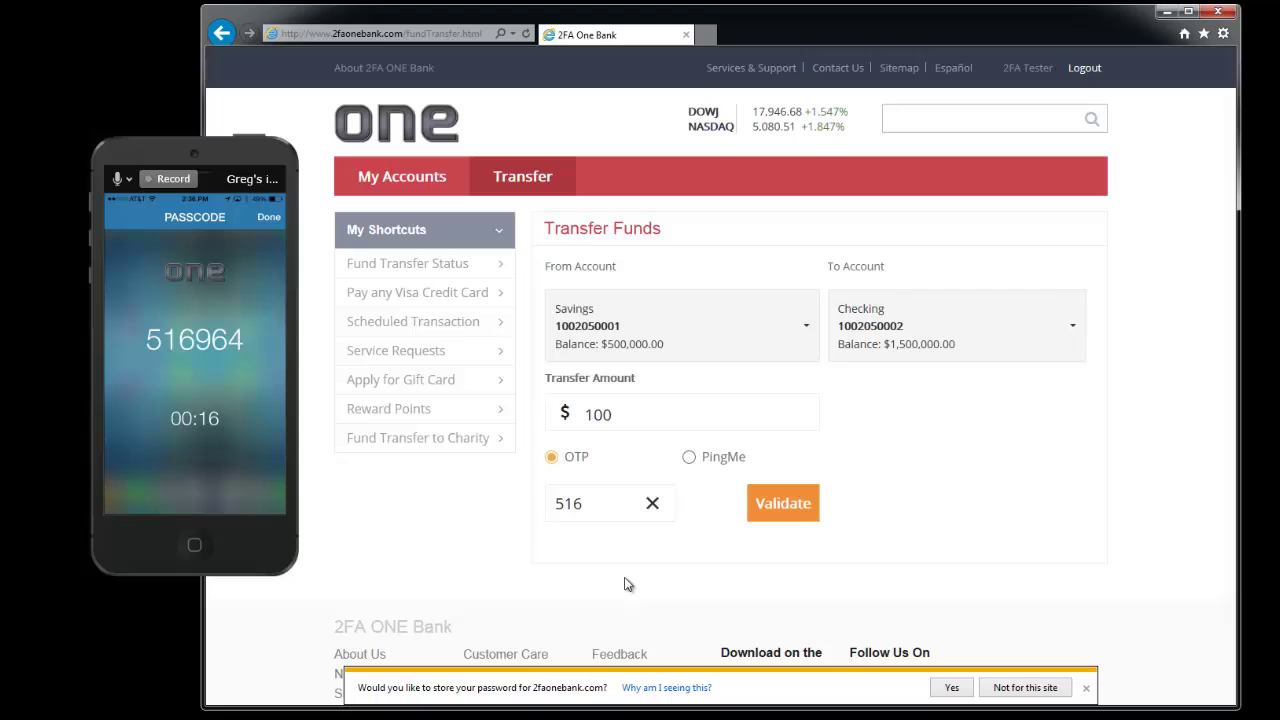
type("964")
left_click(786, 503)
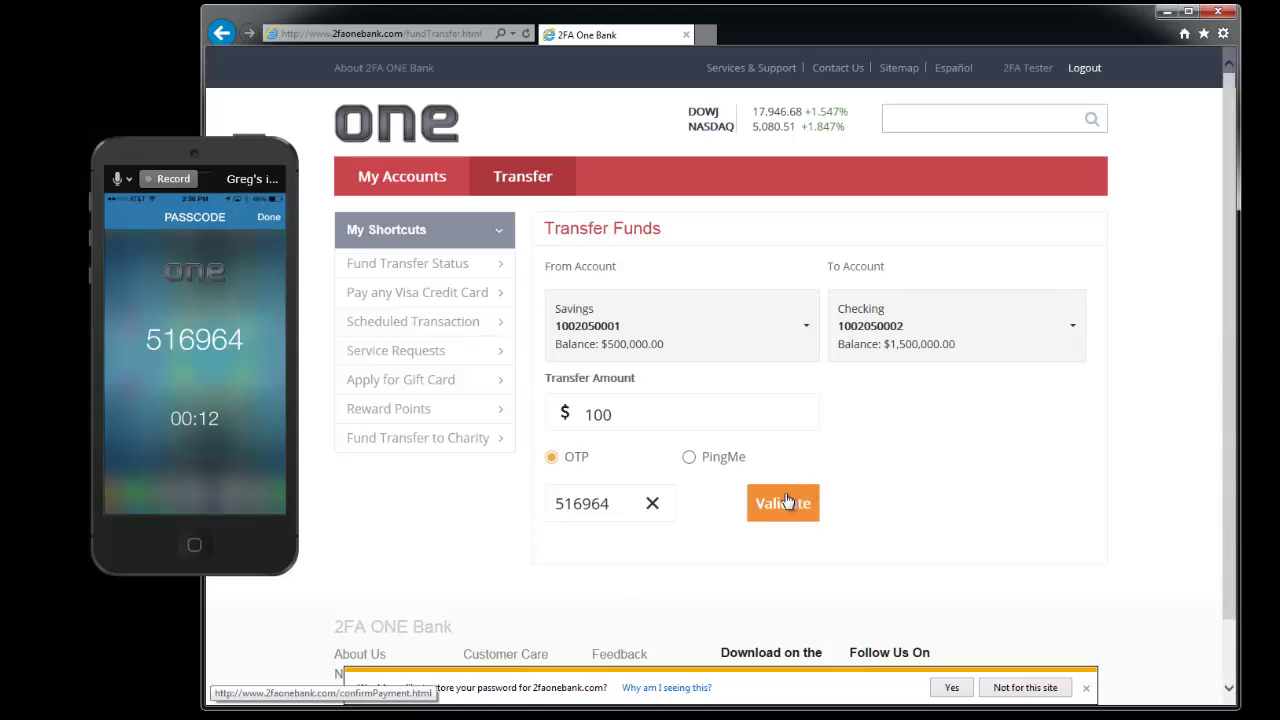